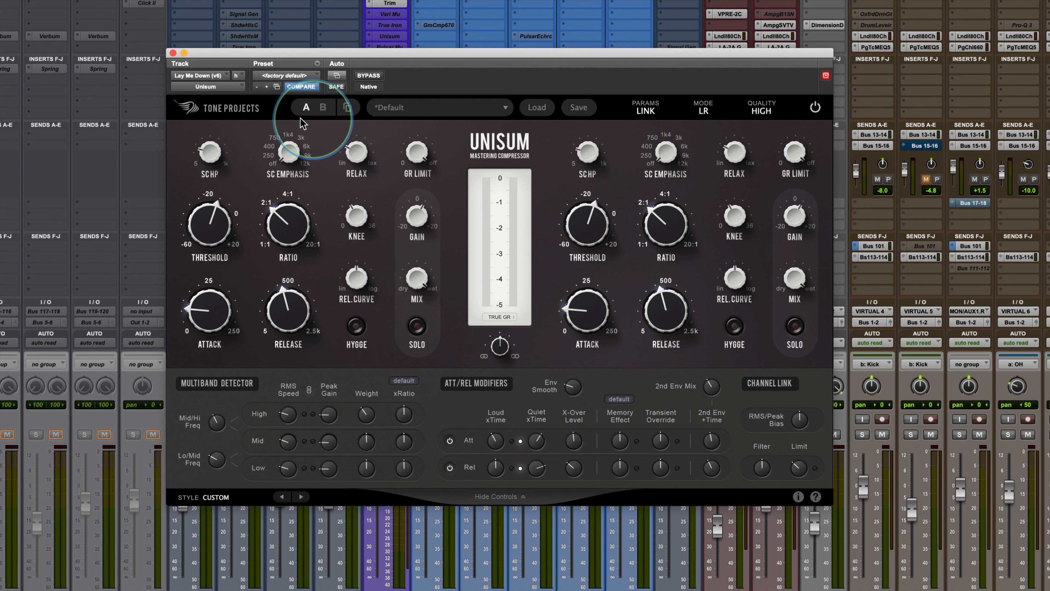
# - Look through the compressor's factory preset list and close it without loading a preset
pyautogui.click(504, 109)
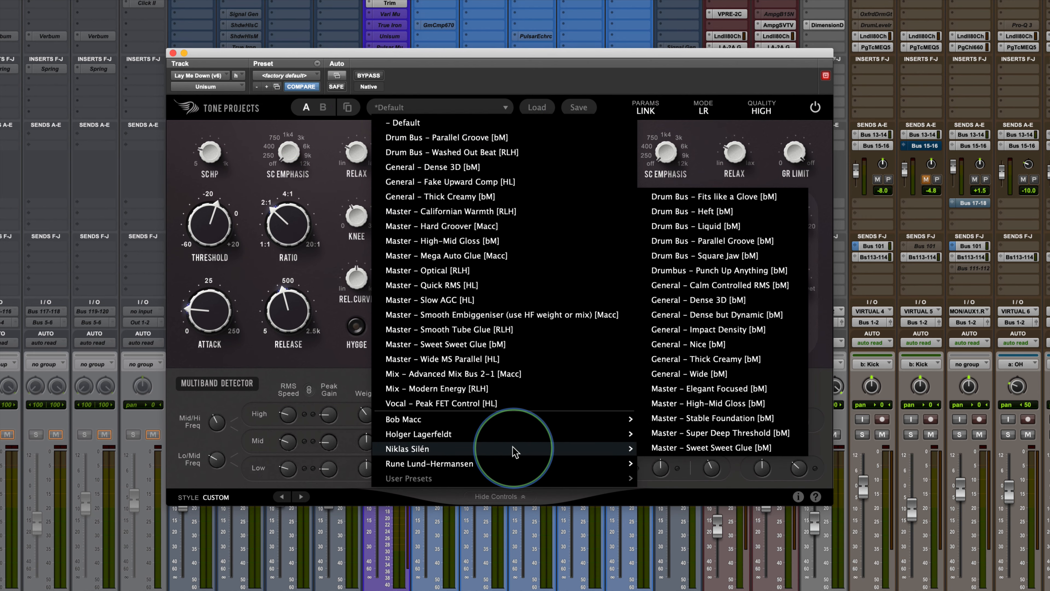
pyautogui.click(523, 52)
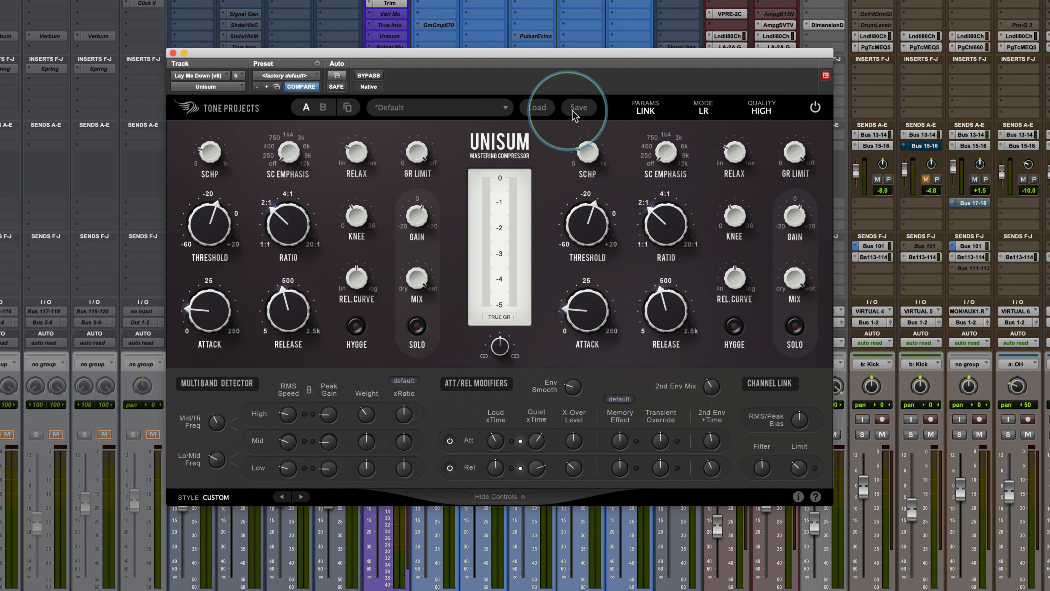
# - Toggle the parameter link and restore it, and switch the processing mode to MS and back to LR
pyautogui.click(646, 110)
pyautogui.click(647, 111)
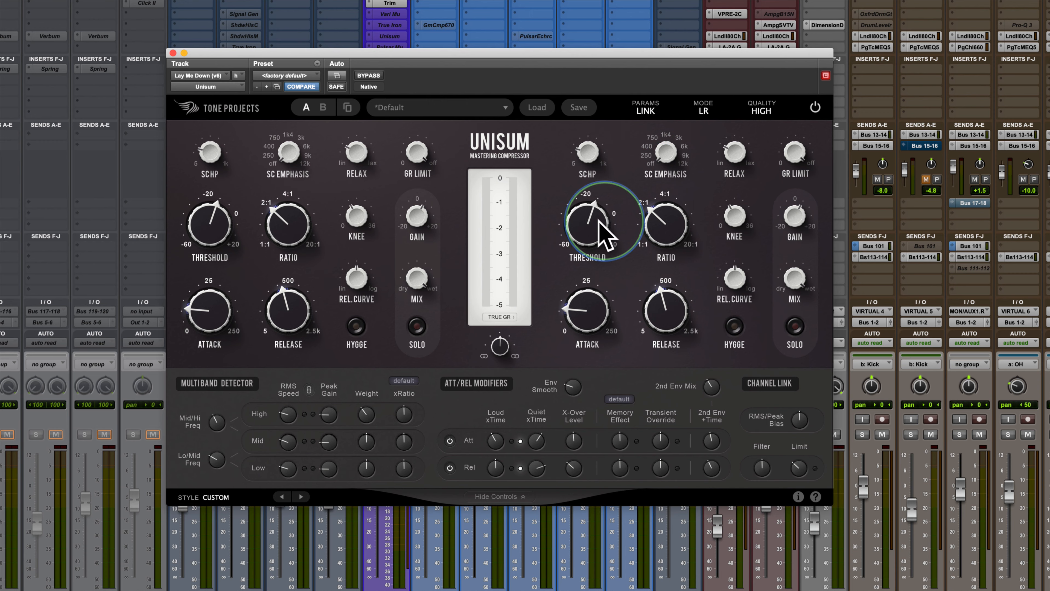
pyautogui.click(704, 110)
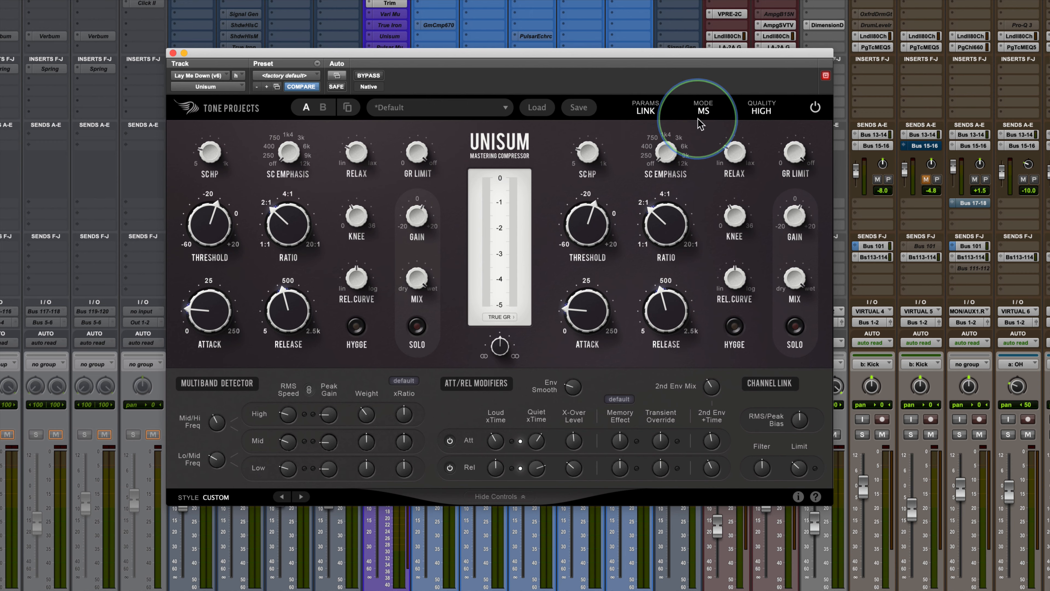
pyautogui.click(705, 111)
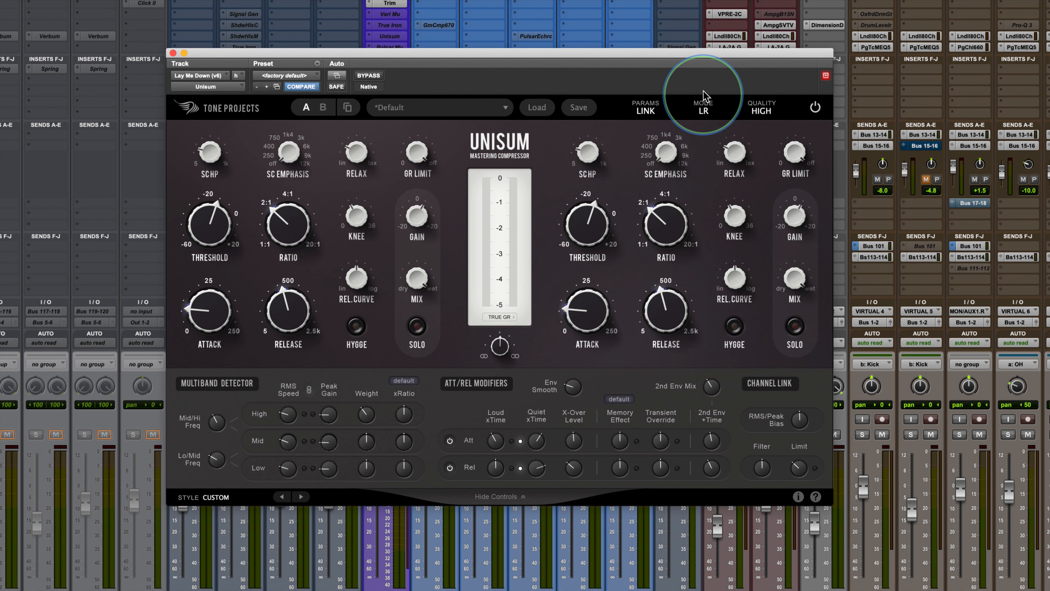
# - Set the compressor's processing quality to Pristine
pyautogui.click(763, 111)
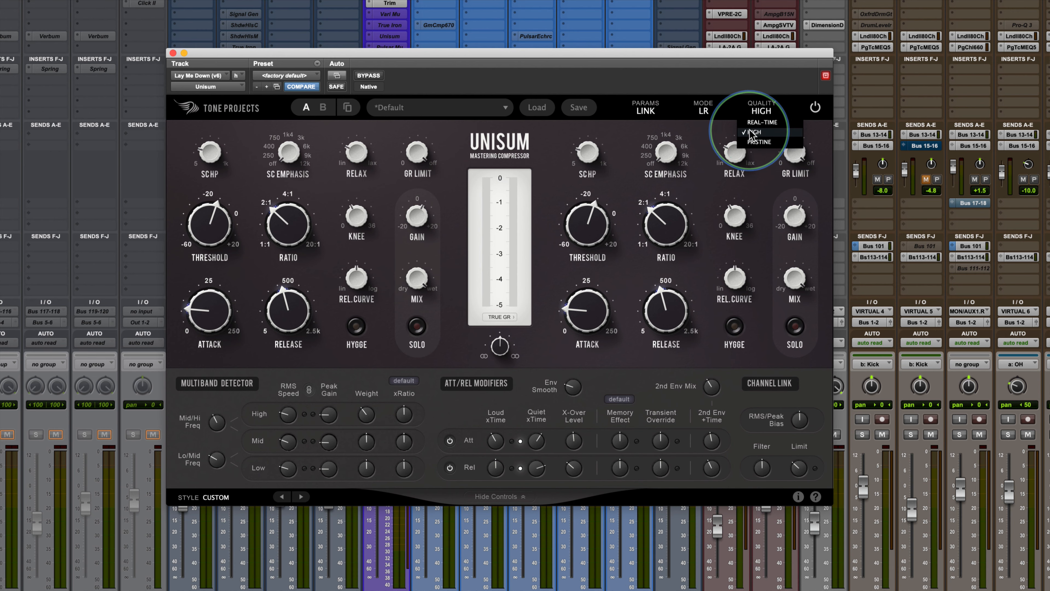
pyautogui.click(757, 142)
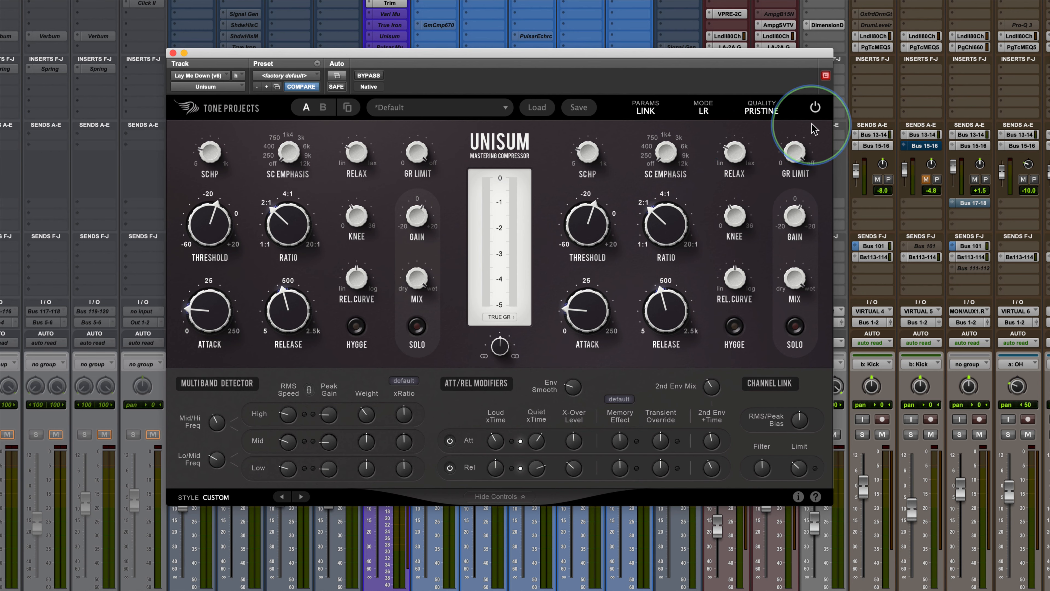
# - Bypass and re-enable the Unisum compressor twice with its own power switch
pyautogui.click(816, 109)
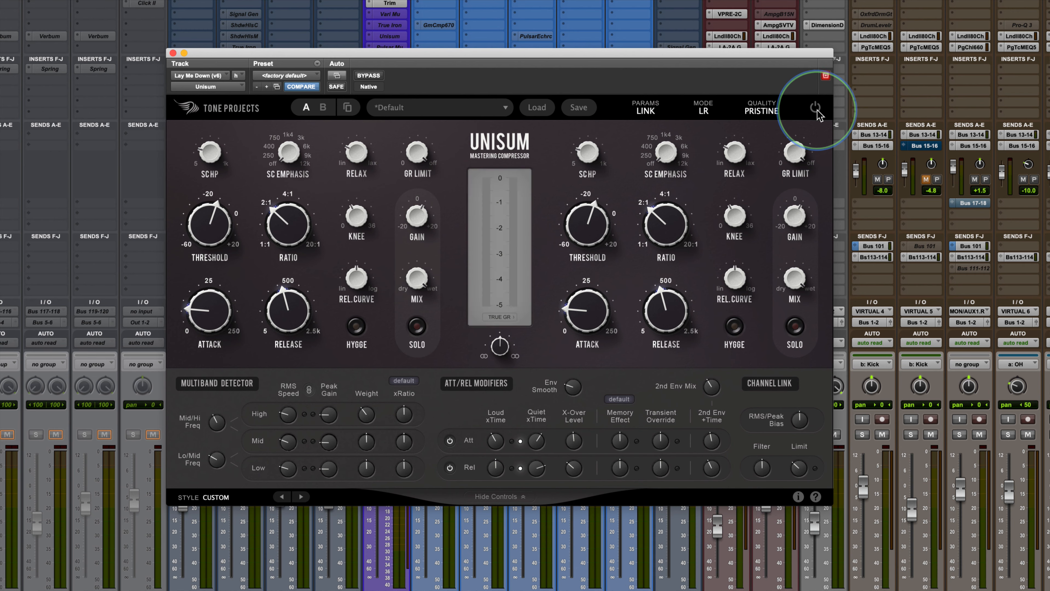
pyautogui.click(816, 109)
pyautogui.click(816, 108)
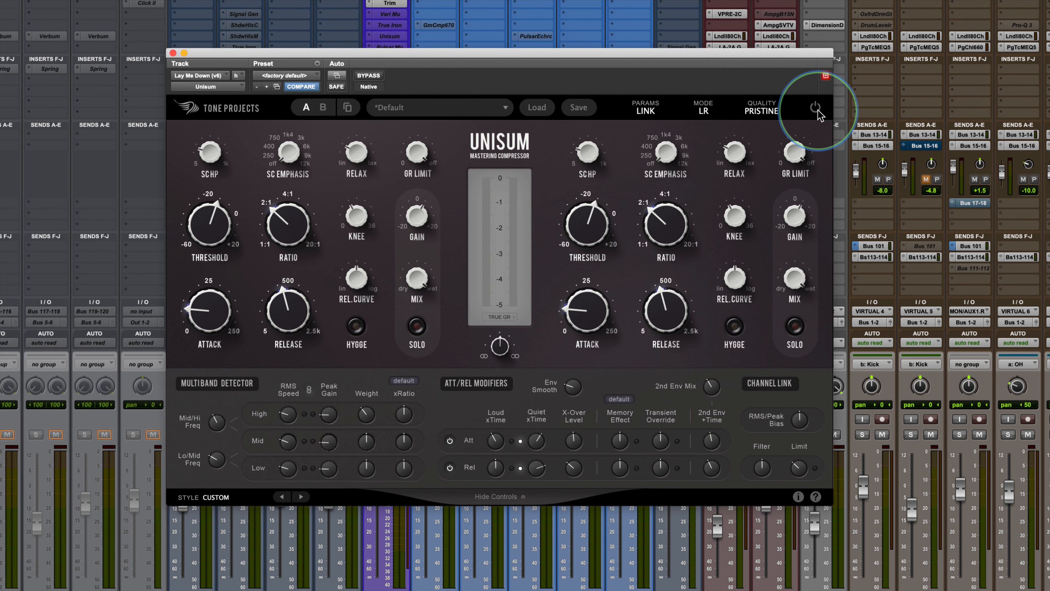
pyautogui.click(816, 108)
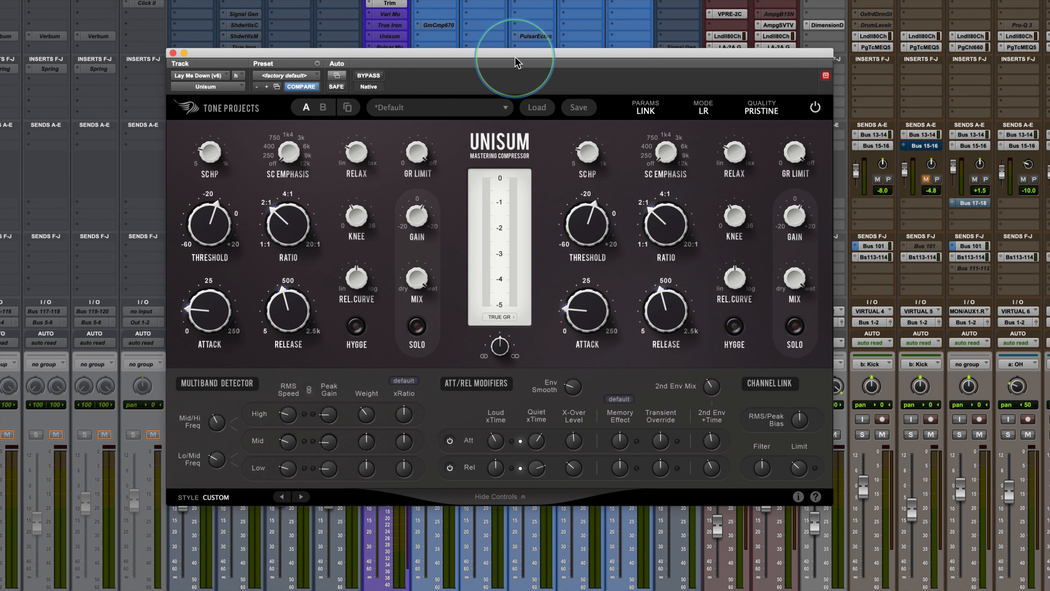
# - Examine the first channel's SC HP, SC Emphasis, Relax, GR Limit, Release Curve and Gain controls
pyautogui.moveTo(517, 54); pyautogui.dragTo(533, 56)
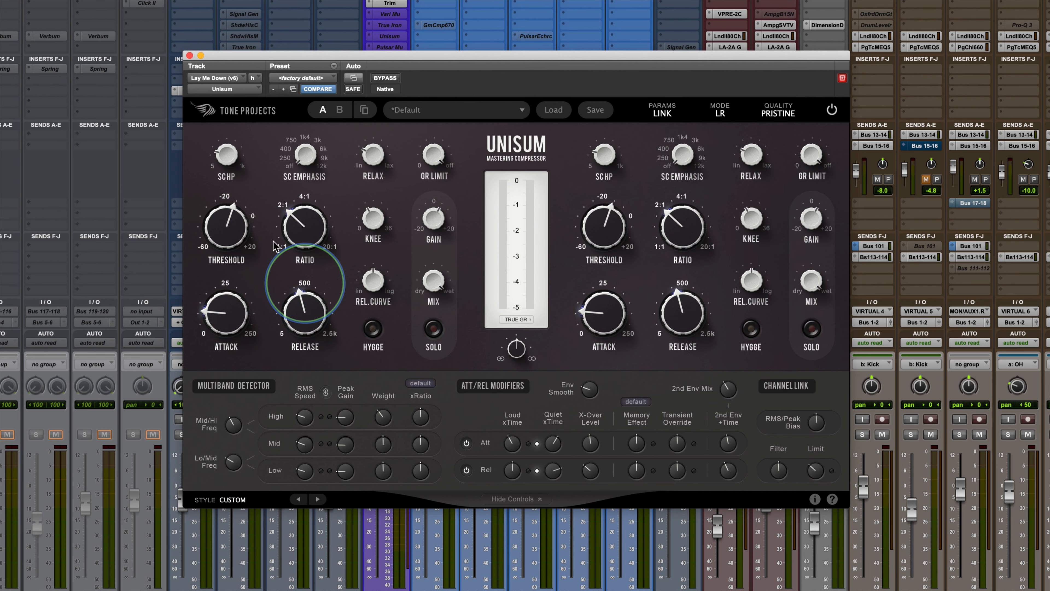
pyautogui.moveTo(257, 236)
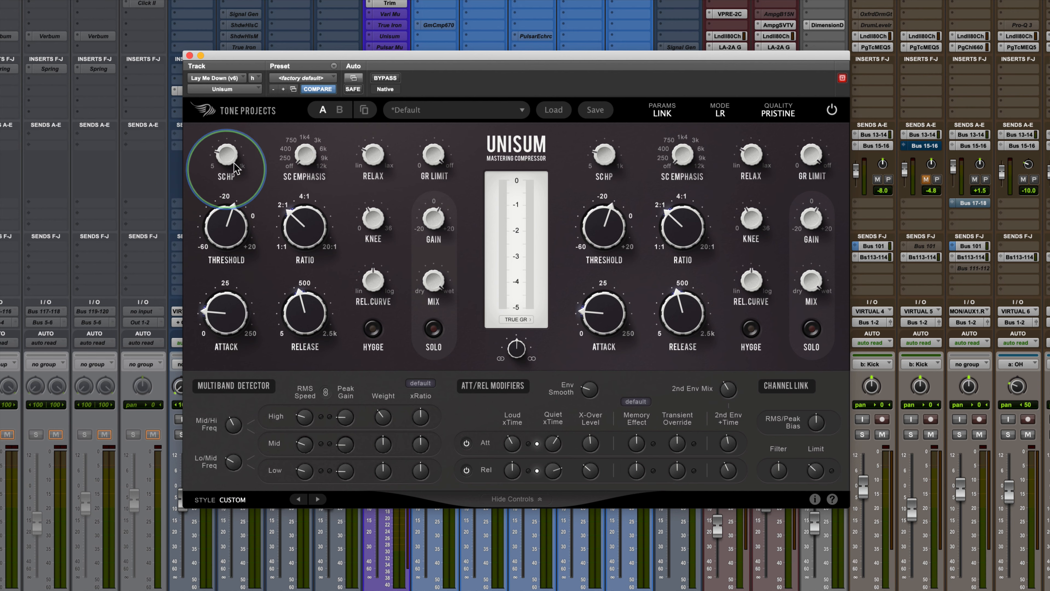
pyautogui.moveTo(216, 150)
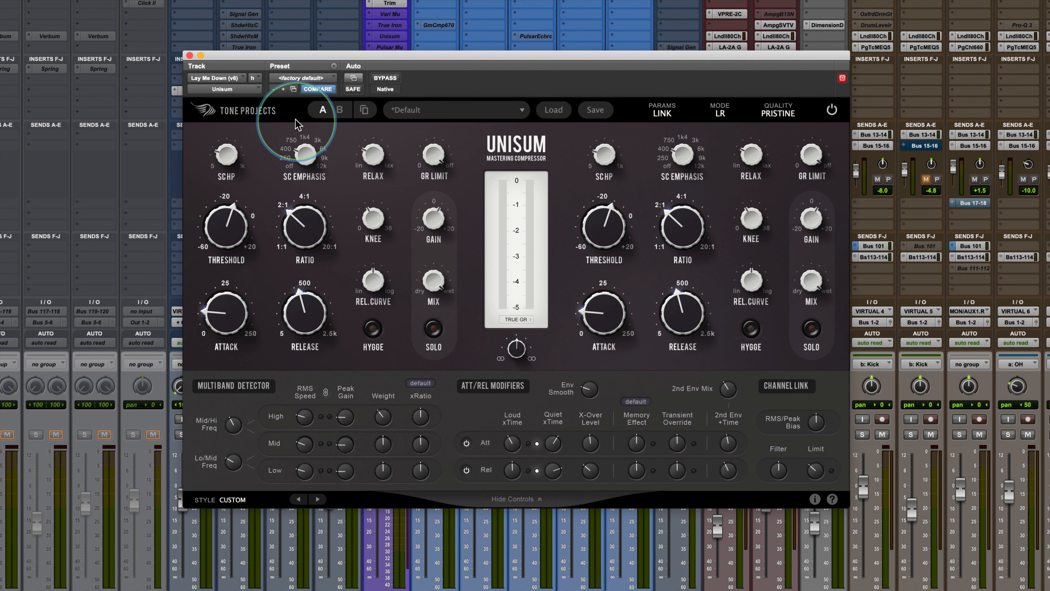
pyautogui.moveTo(304, 153); pyautogui.dragTo(310, 209)
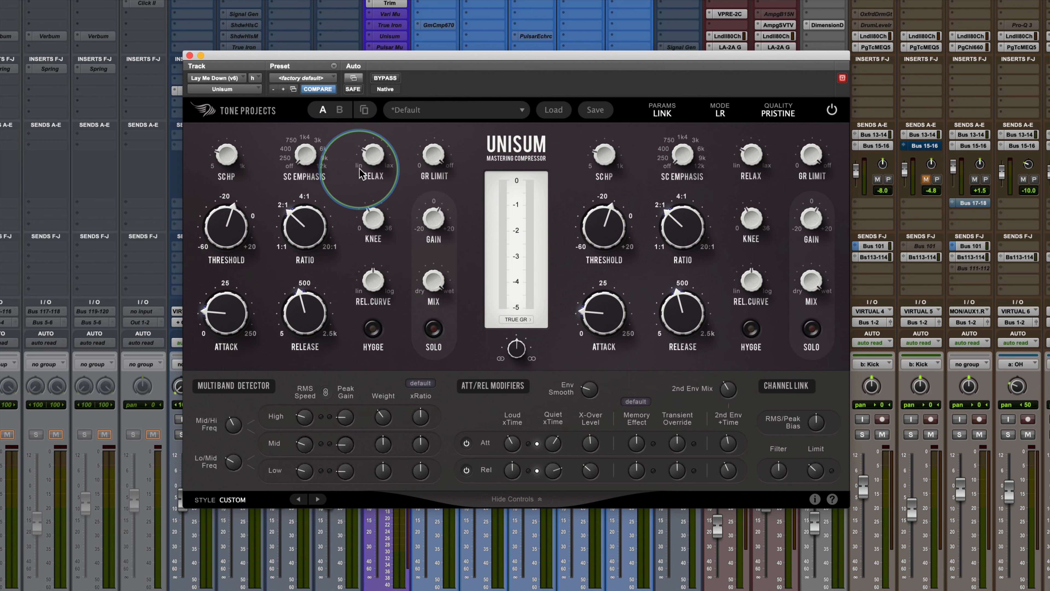
pyautogui.moveTo(370, 156)
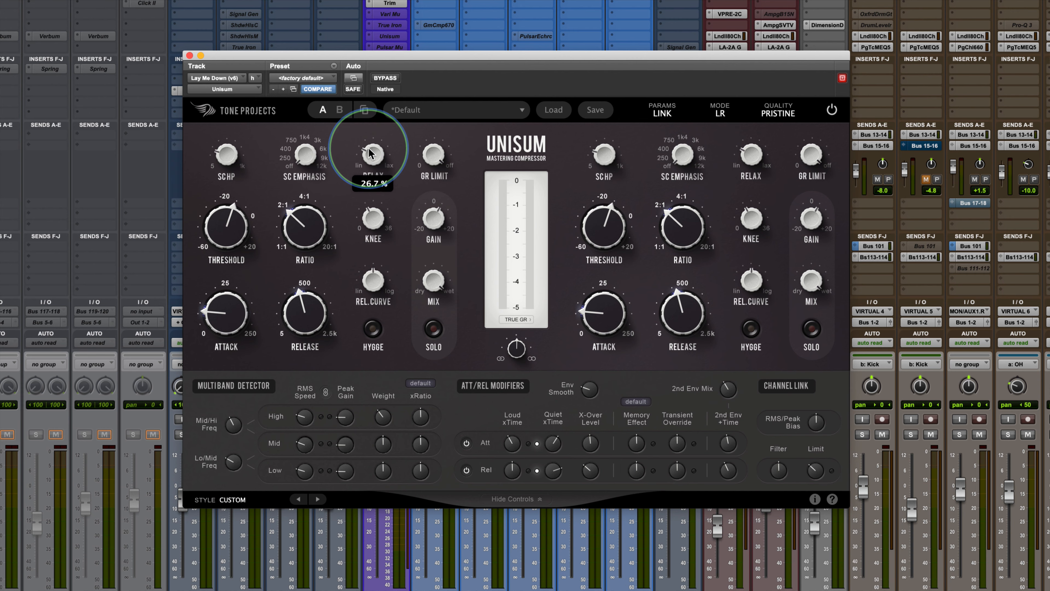
pyautogui.moveTo(236, 316)
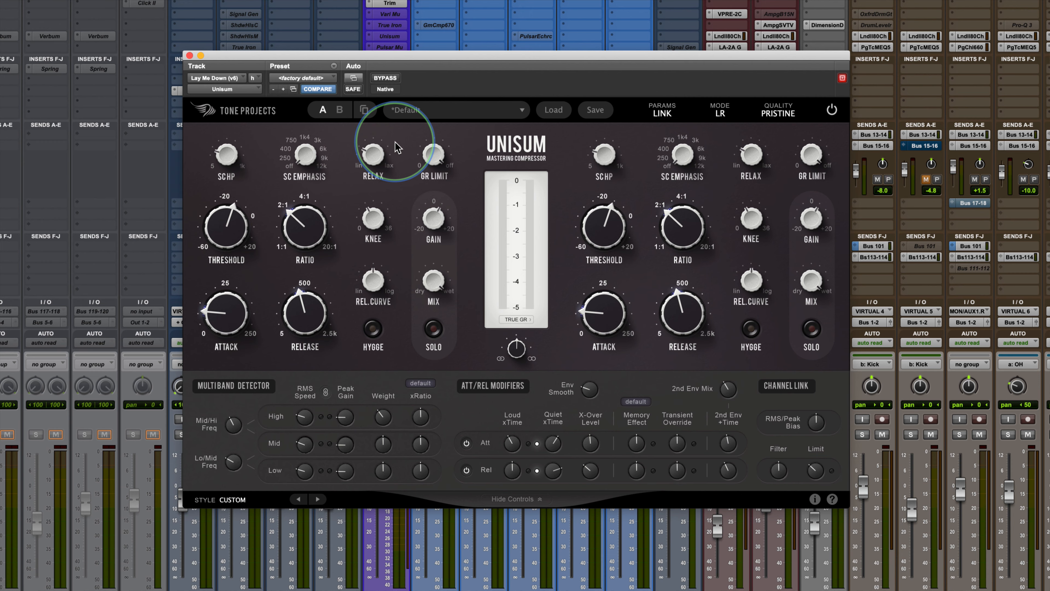
pyautogui.moveTo(432, 157)
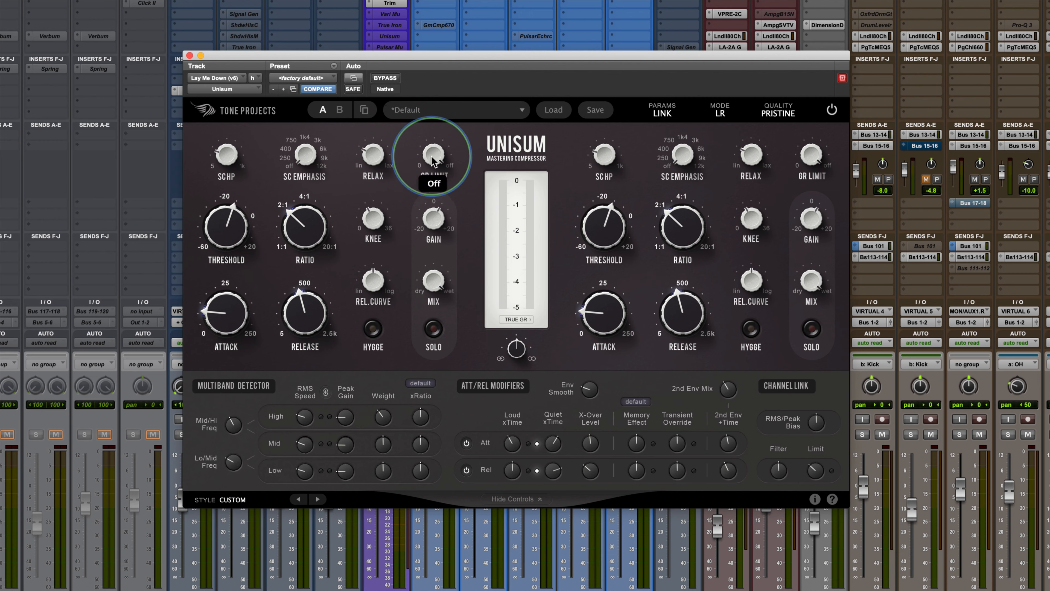
pyautogui.moveTo(431, 159)
pyautogui.mouseDown()
pyautogui.moveTo(409, 384)
pyautogui.moveTo(434, 165)
pyautogui.mouseUp()
pyautogui.moveTo(428, 154)
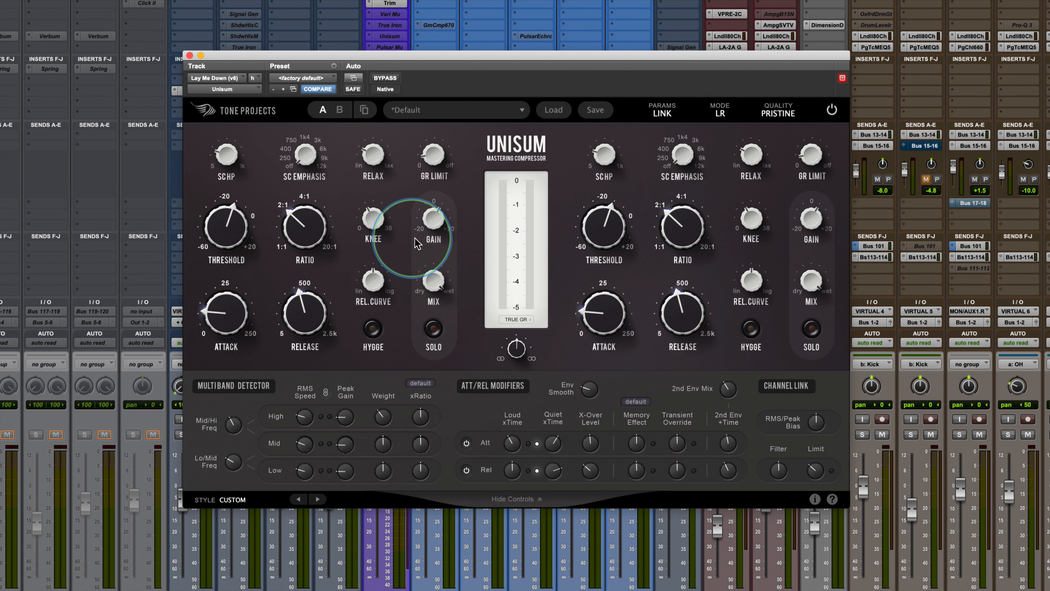
pyautogui.moveTo(373, 286)
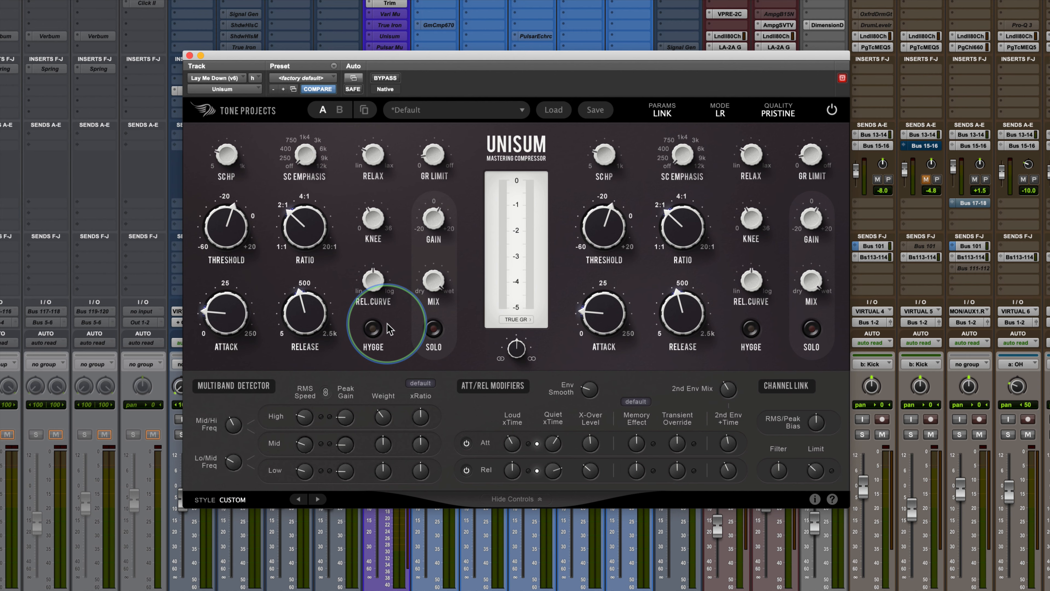
pyautogui.click(433, 221)
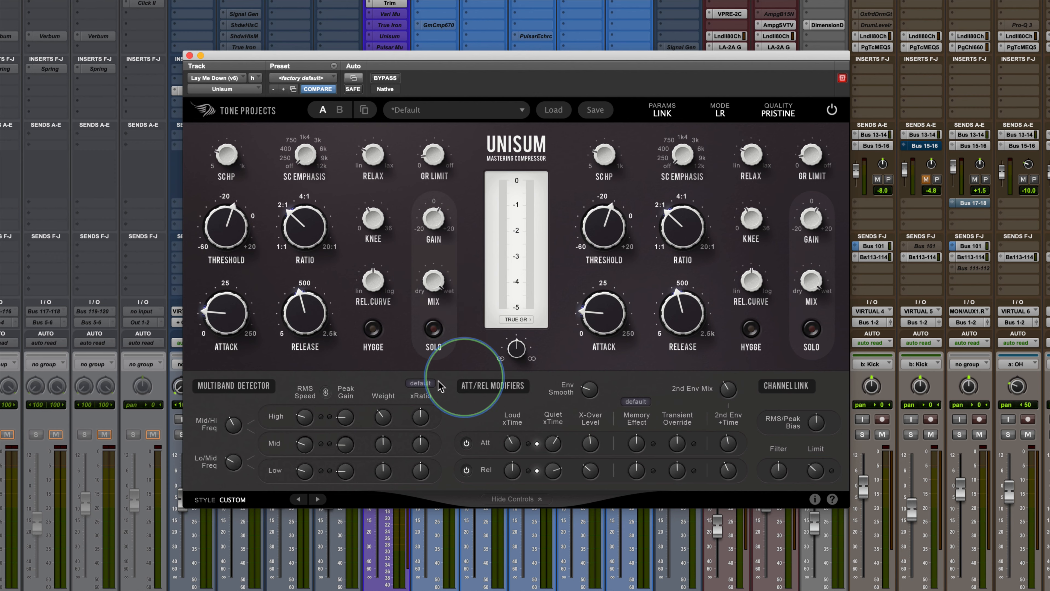
# - Solo the left channel, switch the solo to the right channel, and return it to the left
pyautogui.click(432, 330)
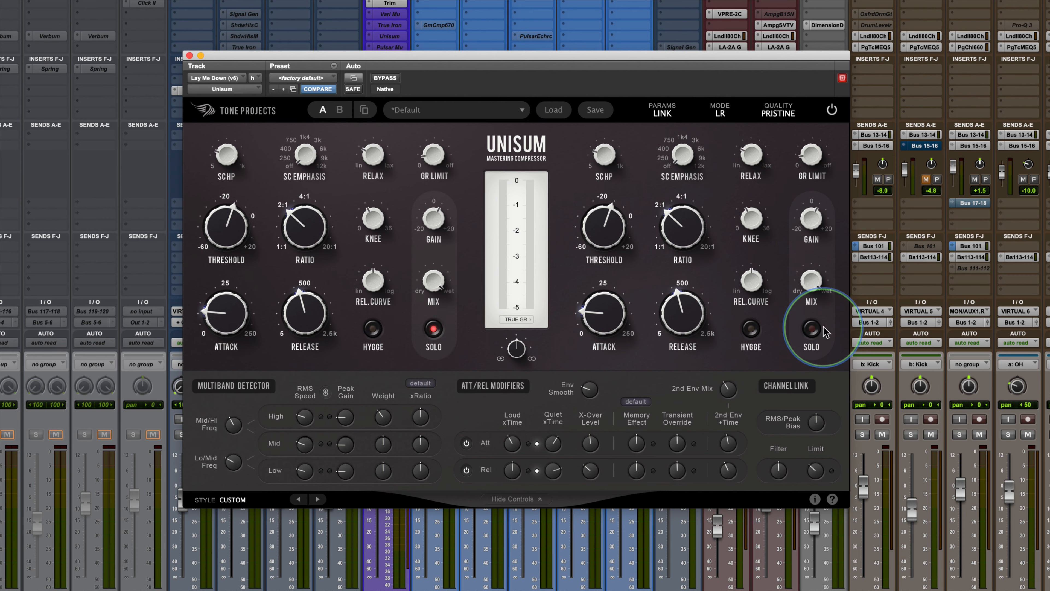
pyautogui.click(812, 330)
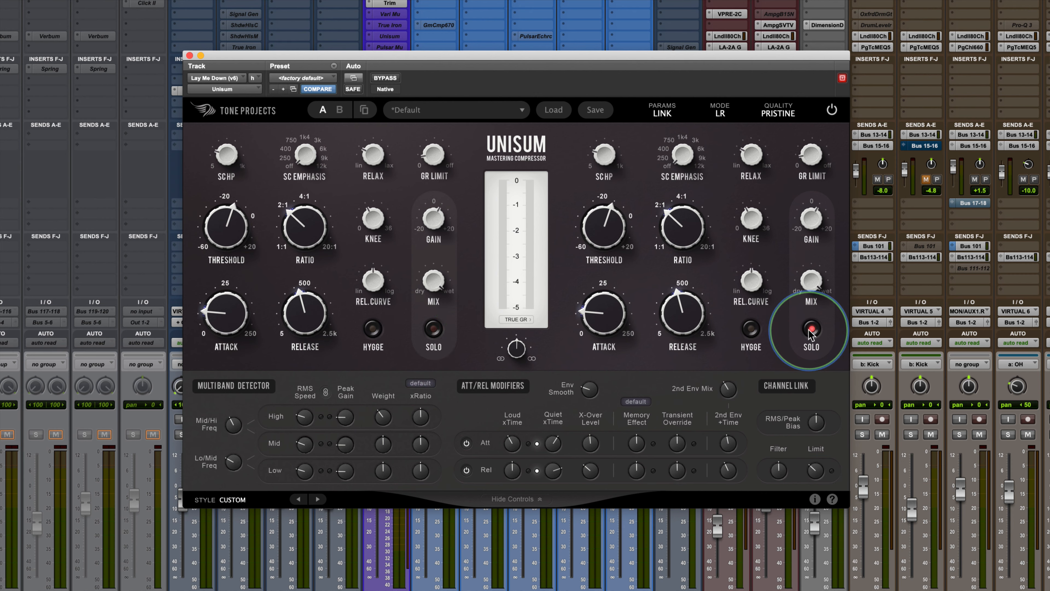
pyautogui.click(434, 329)
# - Solo the side and mid channels in turn in MS mode, and restore LR mode with solo off
pyautogui.click(720, 111)
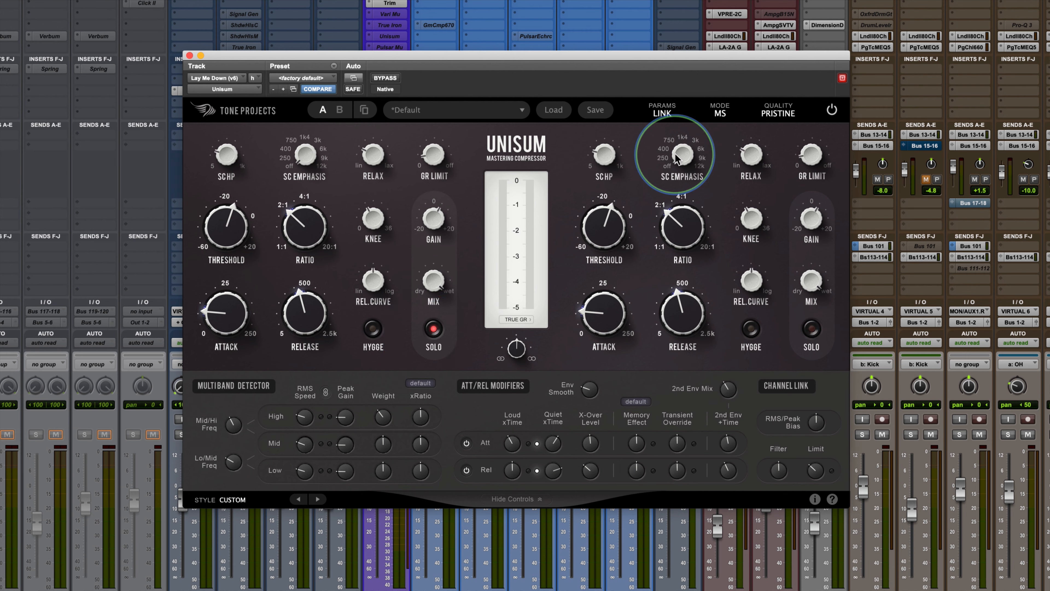
pyautogui.click(811, 330)
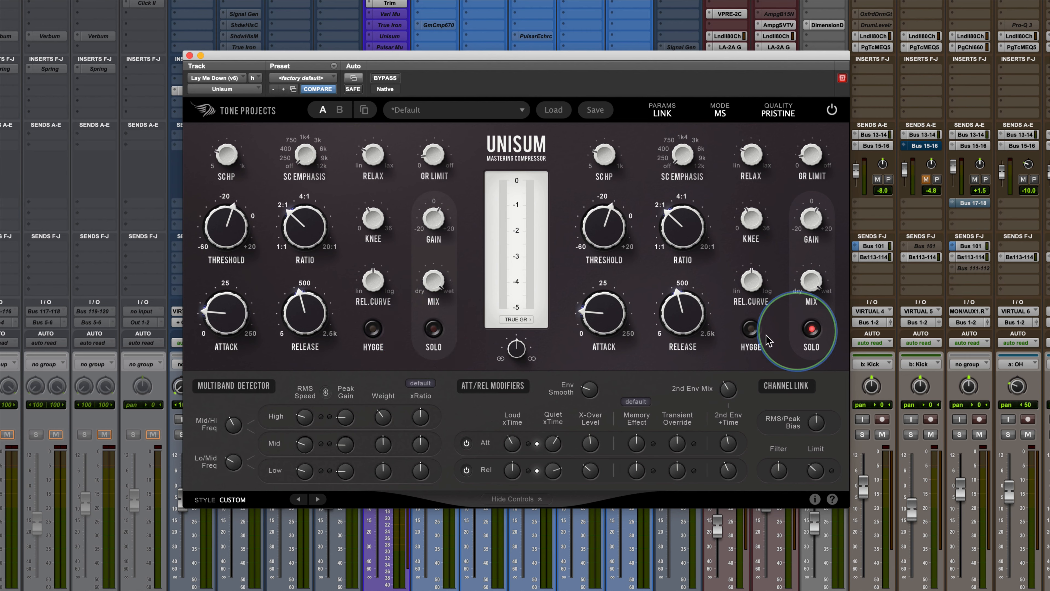
pyautogui.click(435, 329)
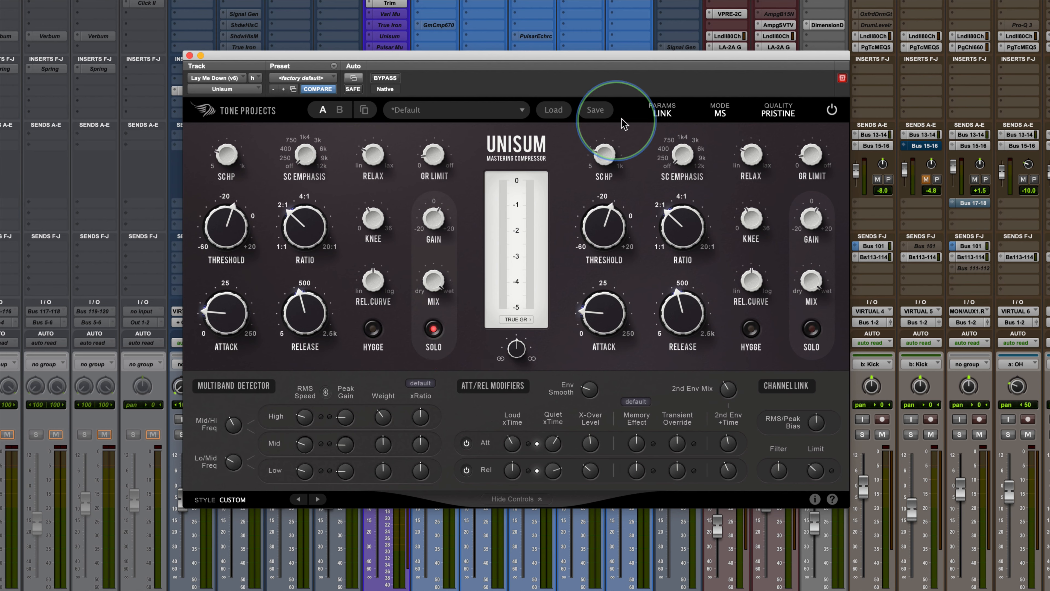
pyautogui.click(720, 112)
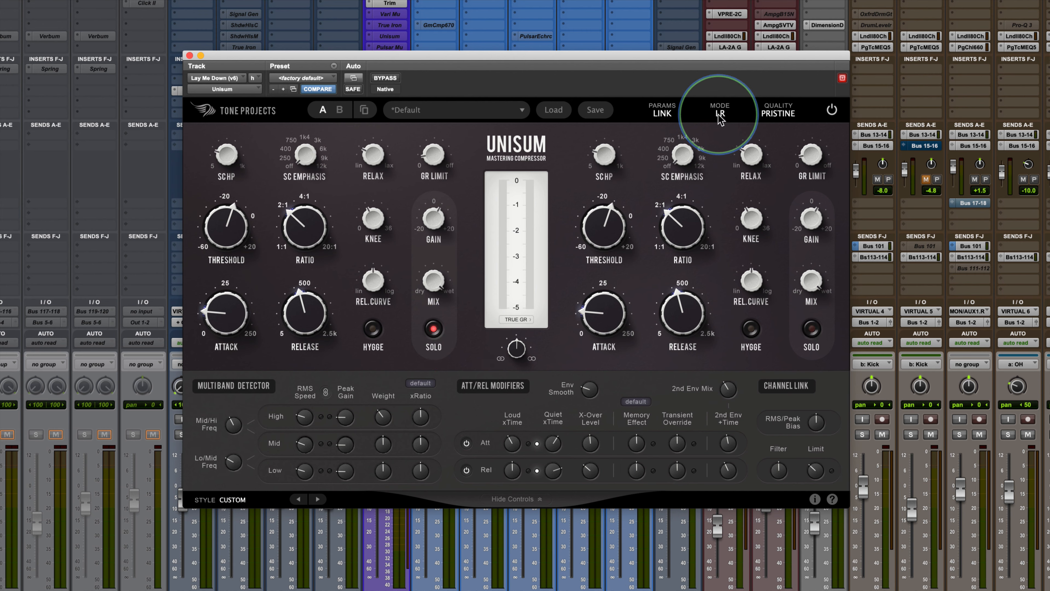
pyautogui.click(434, 329)
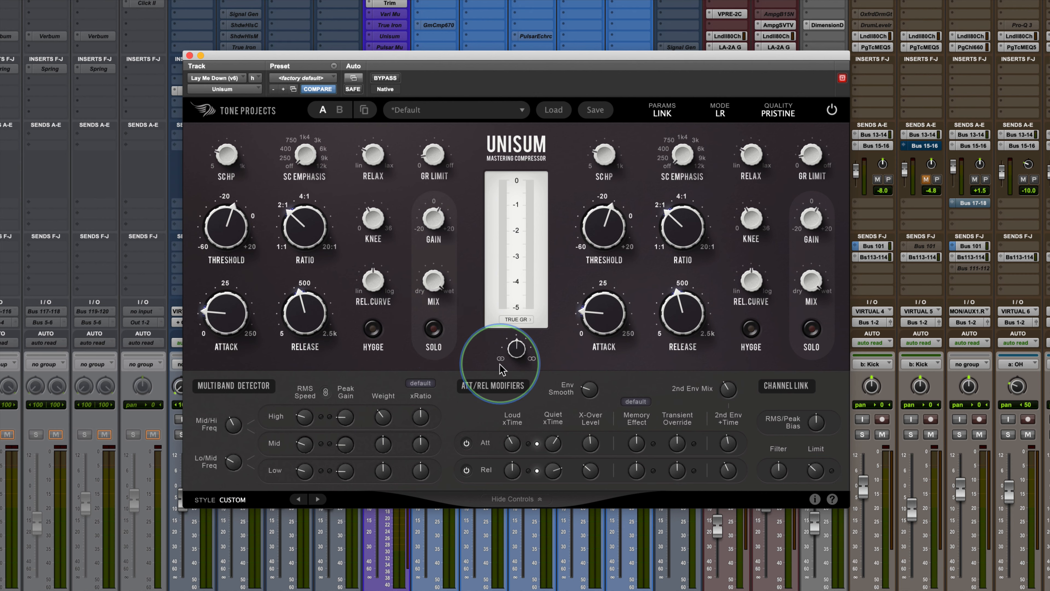
# - Cycle the gain reduction meter through its PPM and VU displays and return it to TRUE GR
pyautogui.moveTo(512, 349)
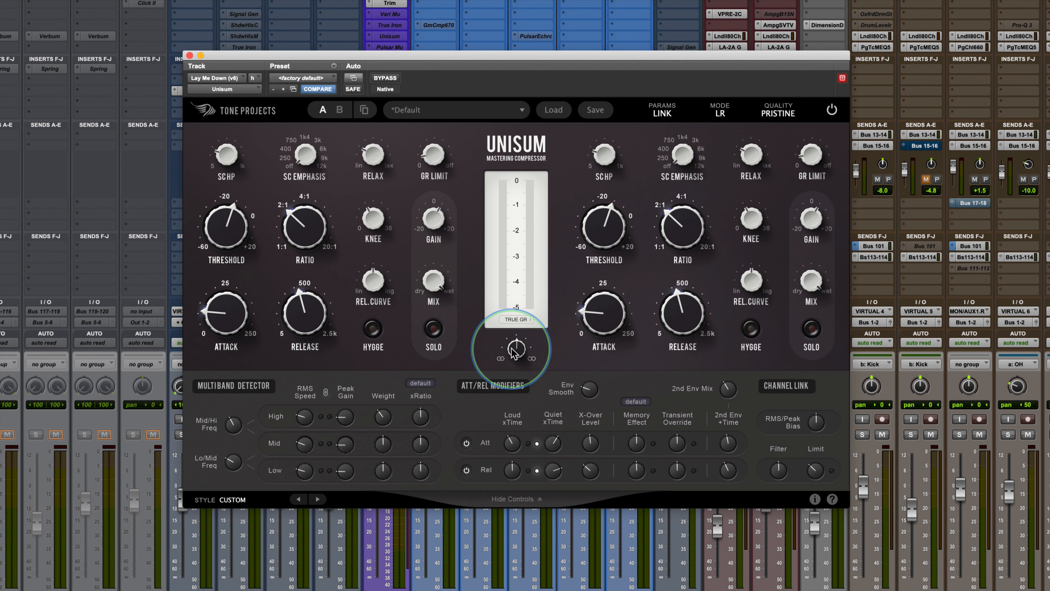
pyautogui.moveTo(489, 191)
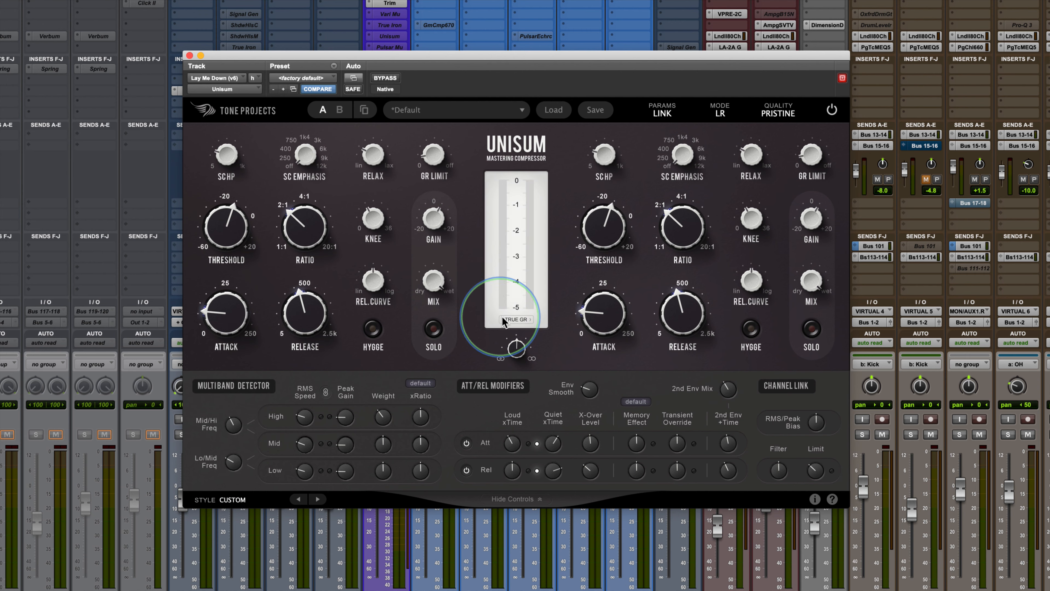
pyautogui.click(513, 319)
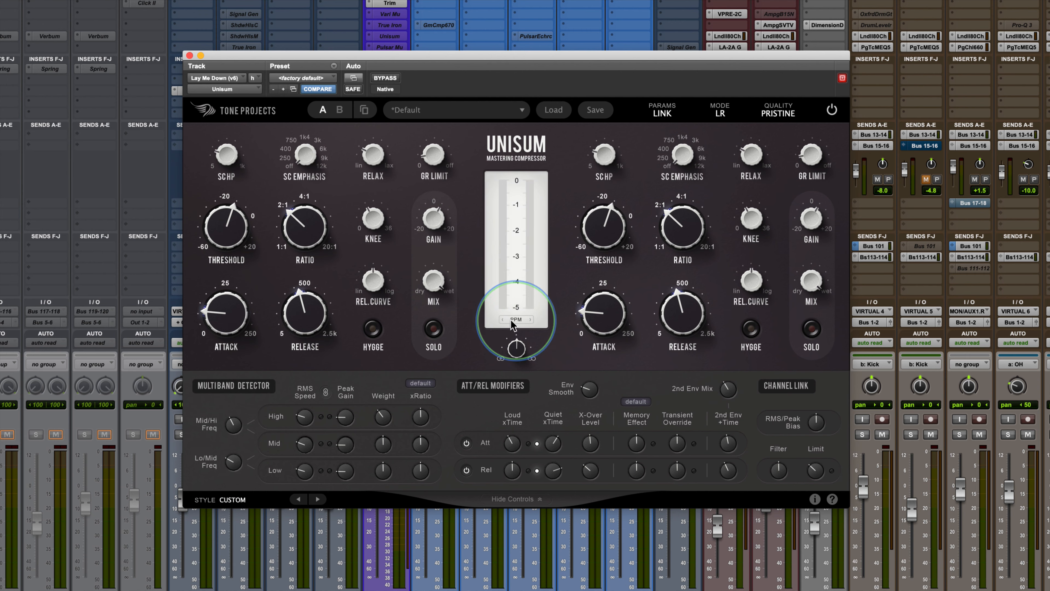
pyautogui.click(519, 325)
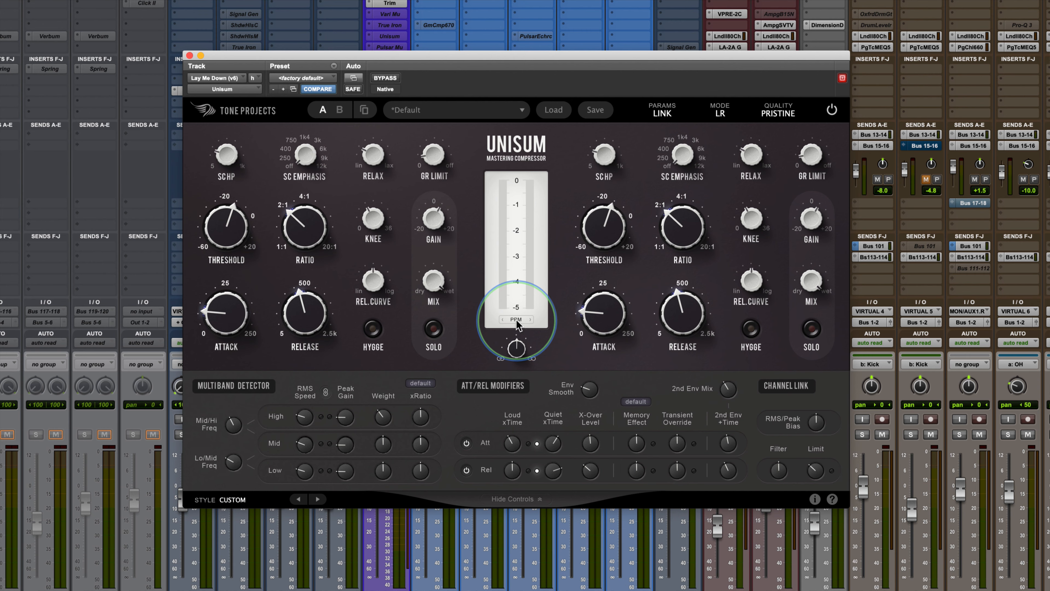
pyautogui.click(516, 322)
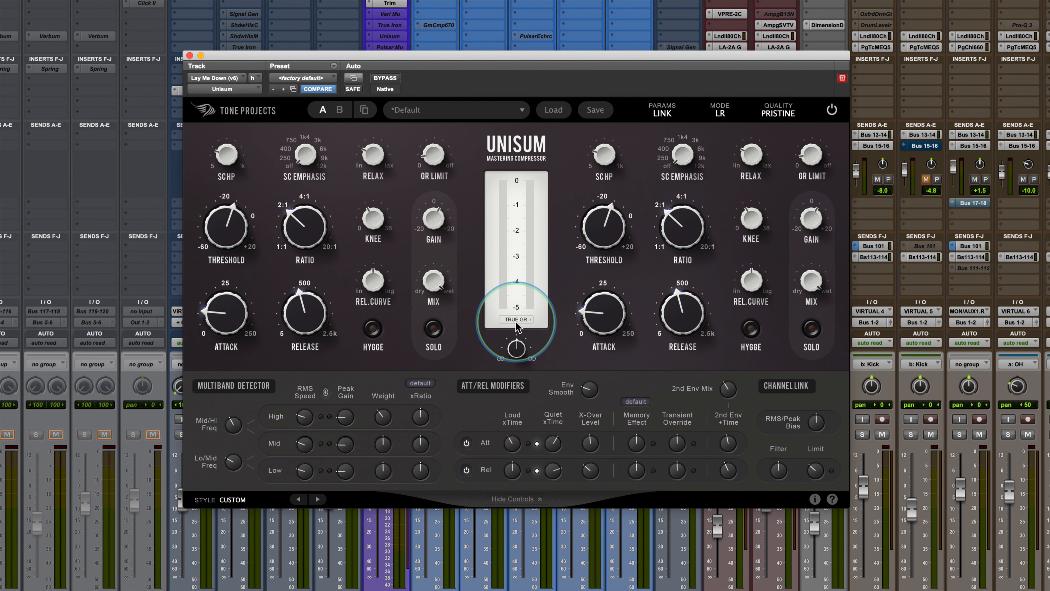
pyautogui.click(517, 321)
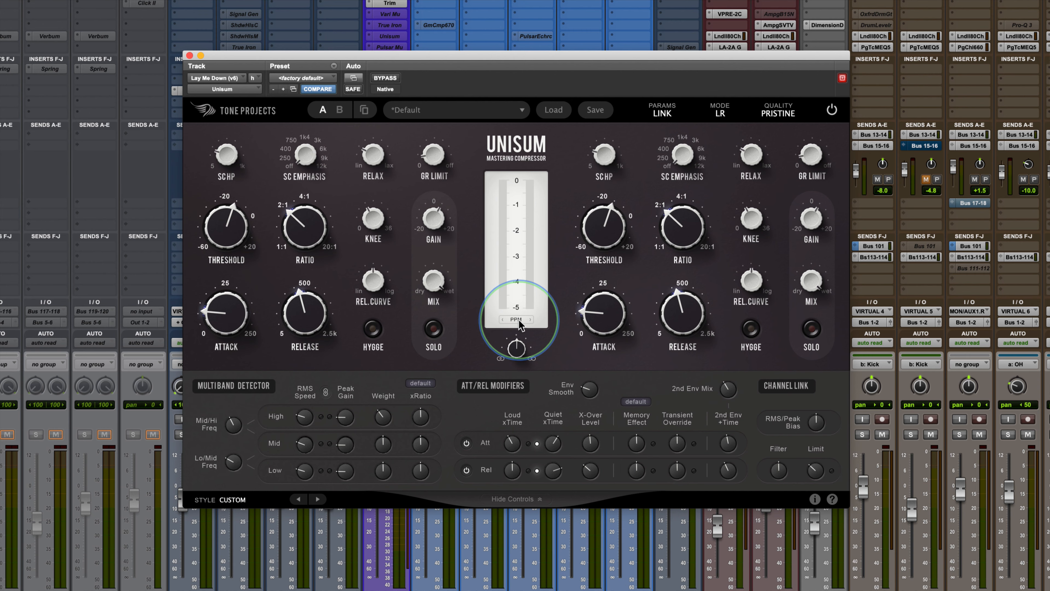
pyautogui.click(517, 319)
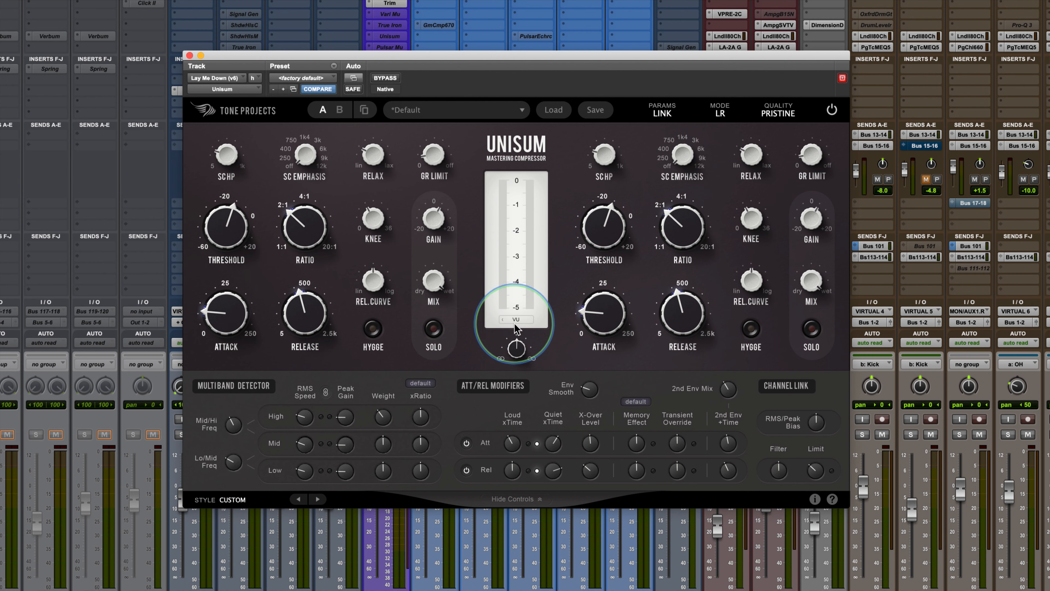
pyautogui.click(518, 320)
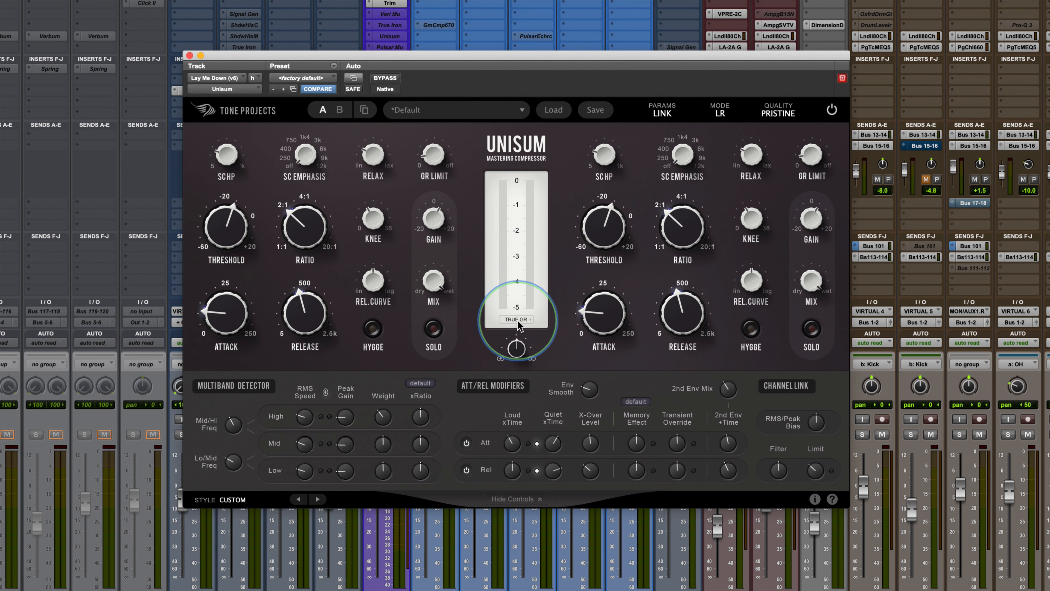
# - Cycle the gain reduction meter's scale through its -2.5 and -20 ranges and return it to the -5 range
pyautogui.moveTo(521, 185)
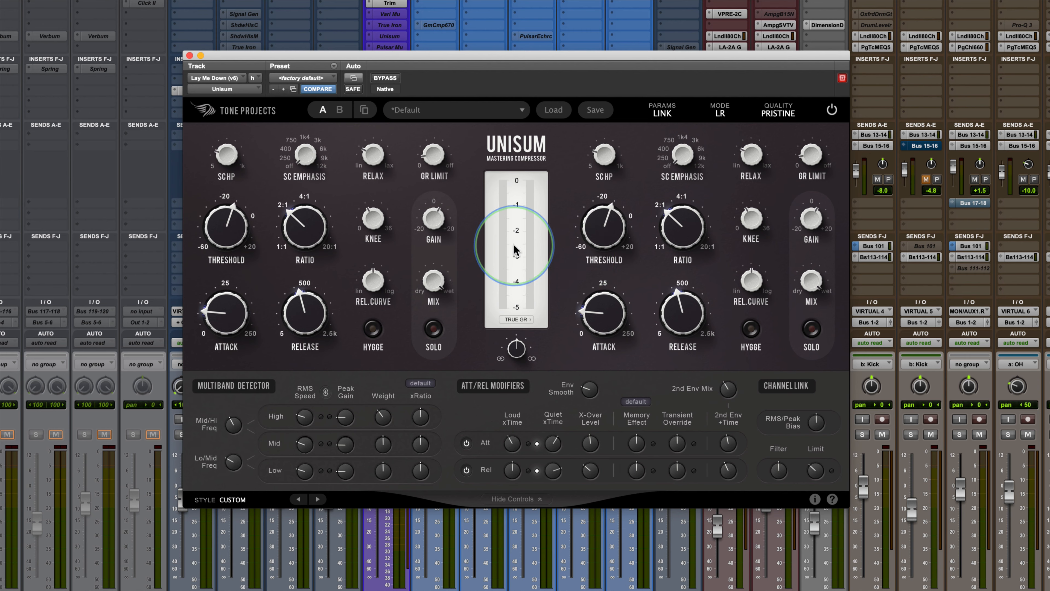
pyautogui.click(517, 226)
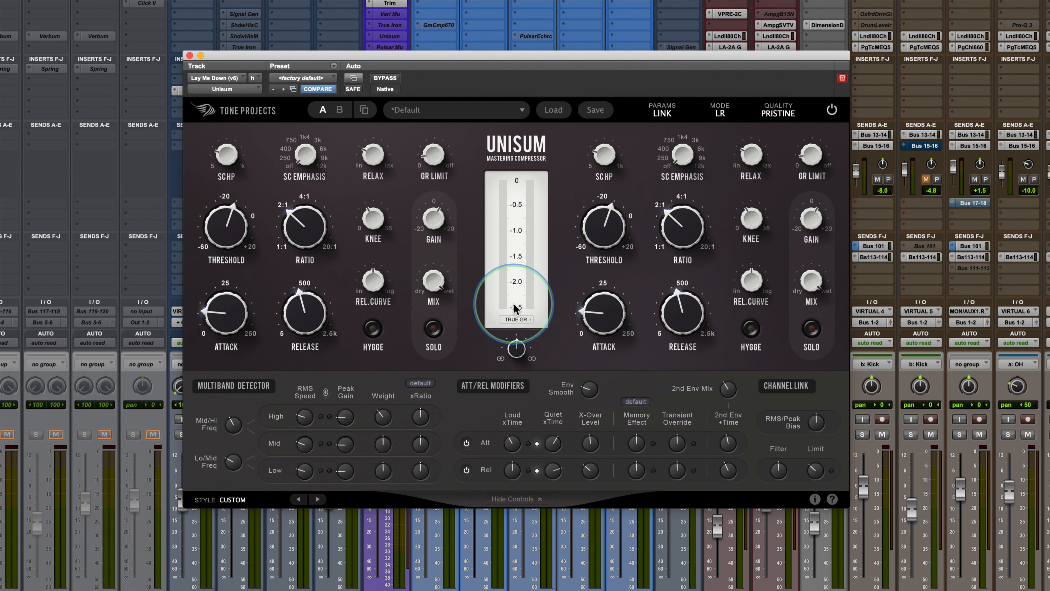
pyautogui.click(515, 265)
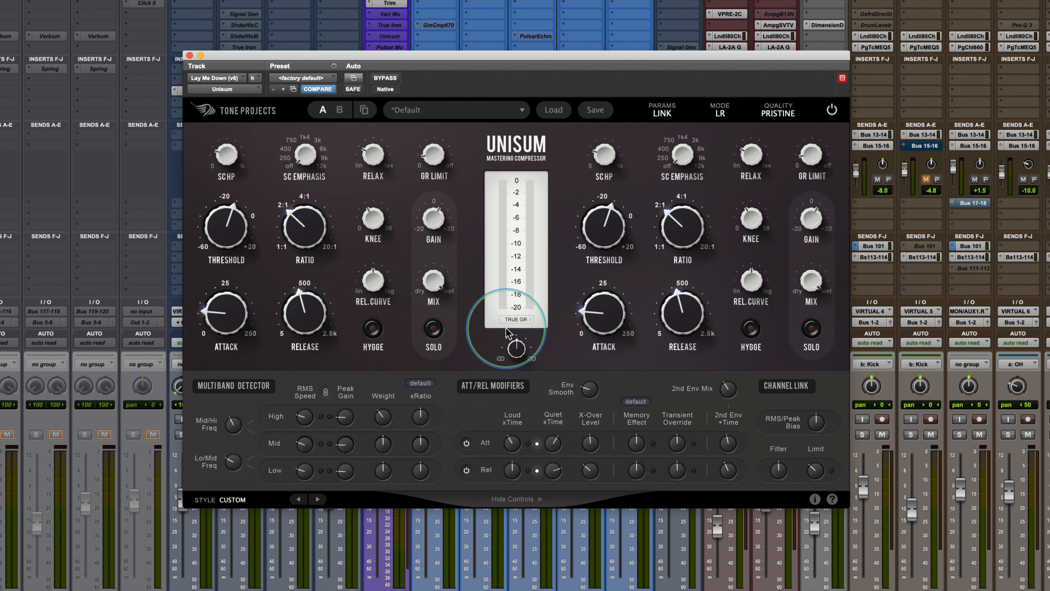
pyautogui.click(521, 253)
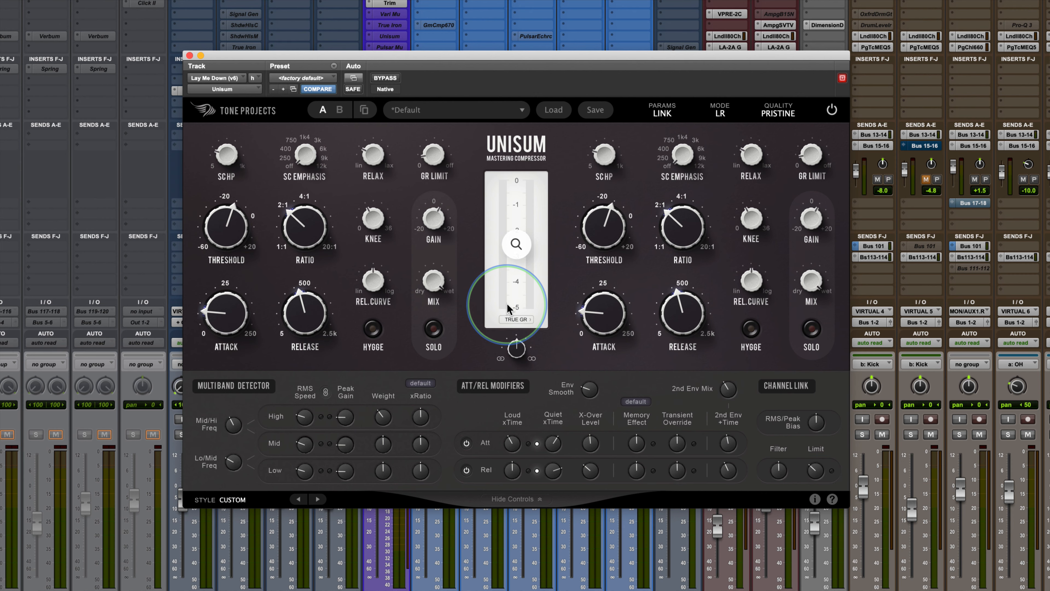
# - Turn the channel link amount below the meter to fully linked, and swing it over to 0%
pyautogui.moveTo(500, 351)
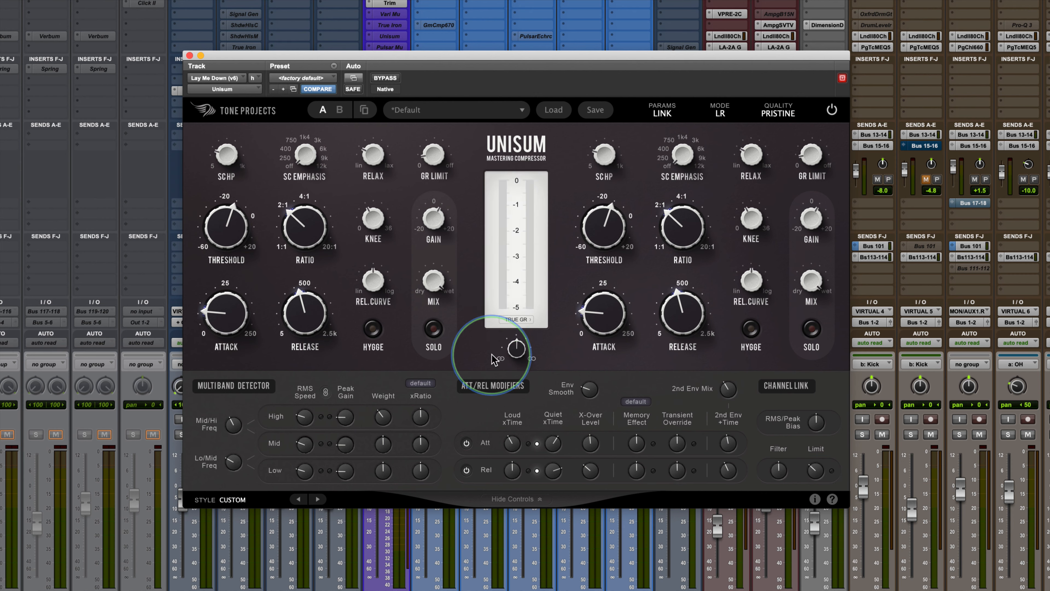
pyautogui.moveTo(516, 348); pyautogui.dragTo(510, 513)
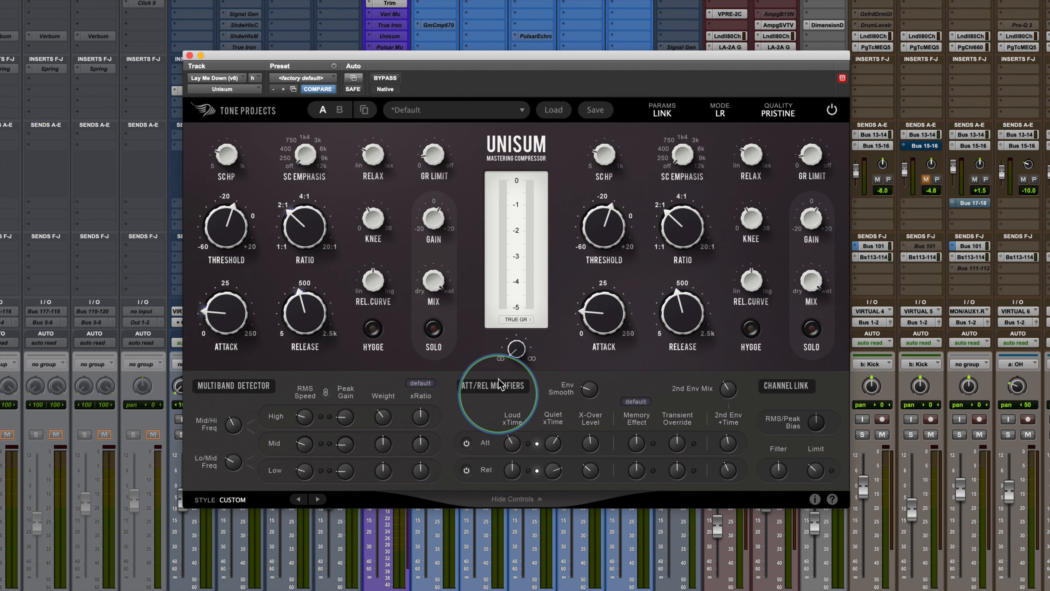
pyautogui.moveTo(514, 339)
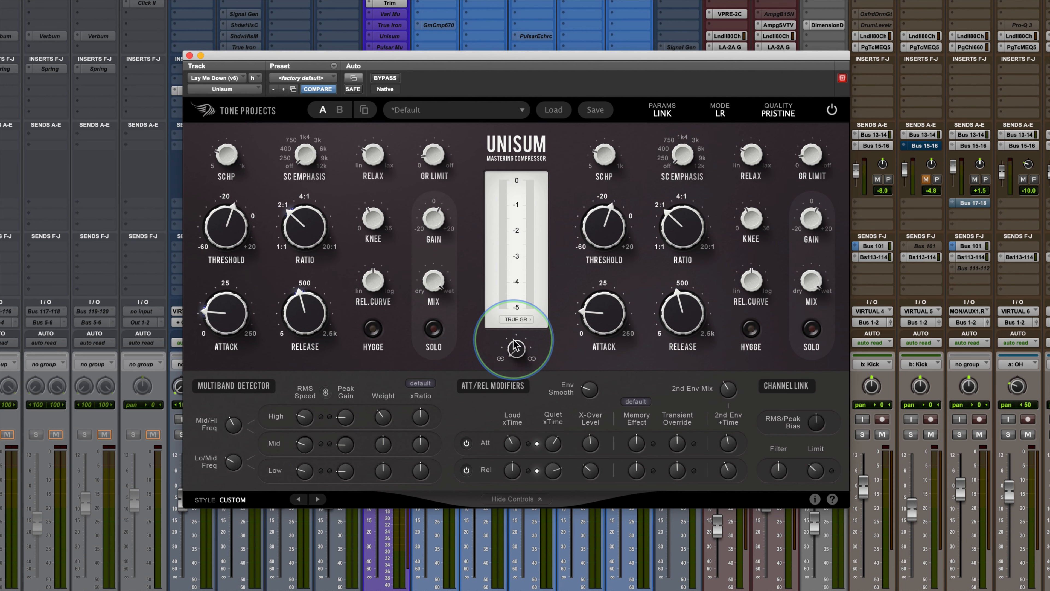
pyautogui.moveTo(516, 347); pyautogui.dragTo(533, 73)
pyautogui.moveTo(521, 349)
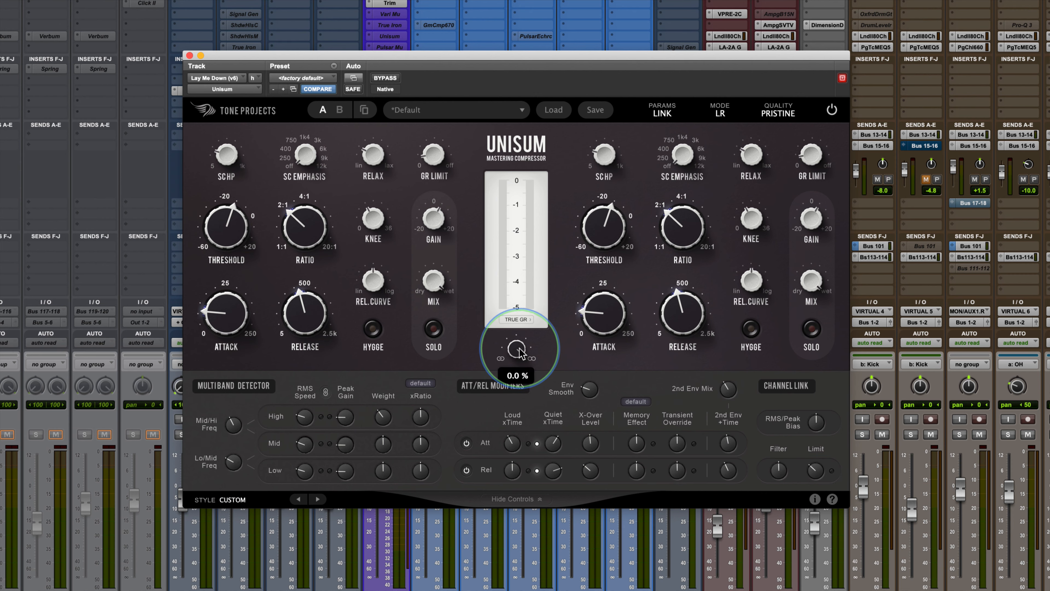
# - Set the channel link amount to 51%, turn it to 100%, and bring it back to 50%
pyautogui.moveTo(519, 348); pyautogui.dragTo(505, 439)
pyautogui.moveTo(517, 349)
pyautogui.mouseDown()
pyautogui.moveTo(506, 506)
pyautogui.moveTo(498, 355)
pyautogui.mouseUp()
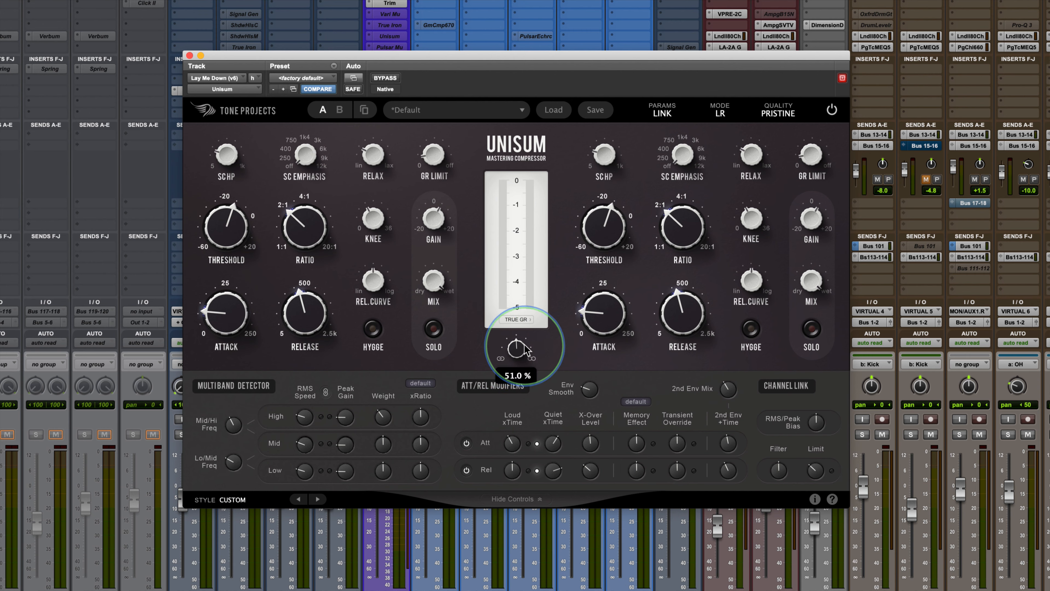
pyautogui.moveTo(516, 353); pyautogui.dragTo(501, 493)
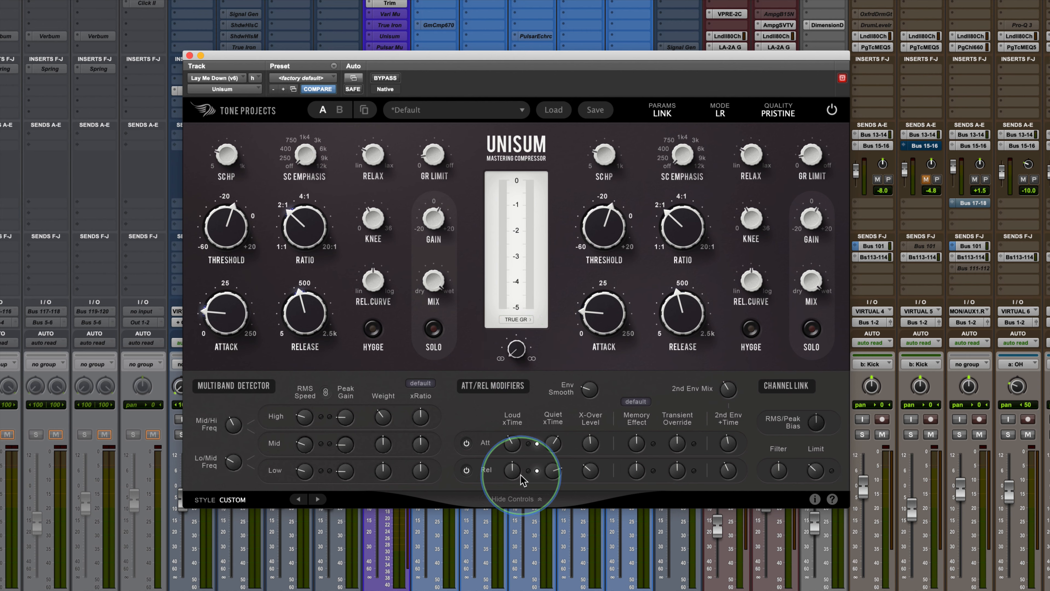
pyautogui.moveTo(518, 350)
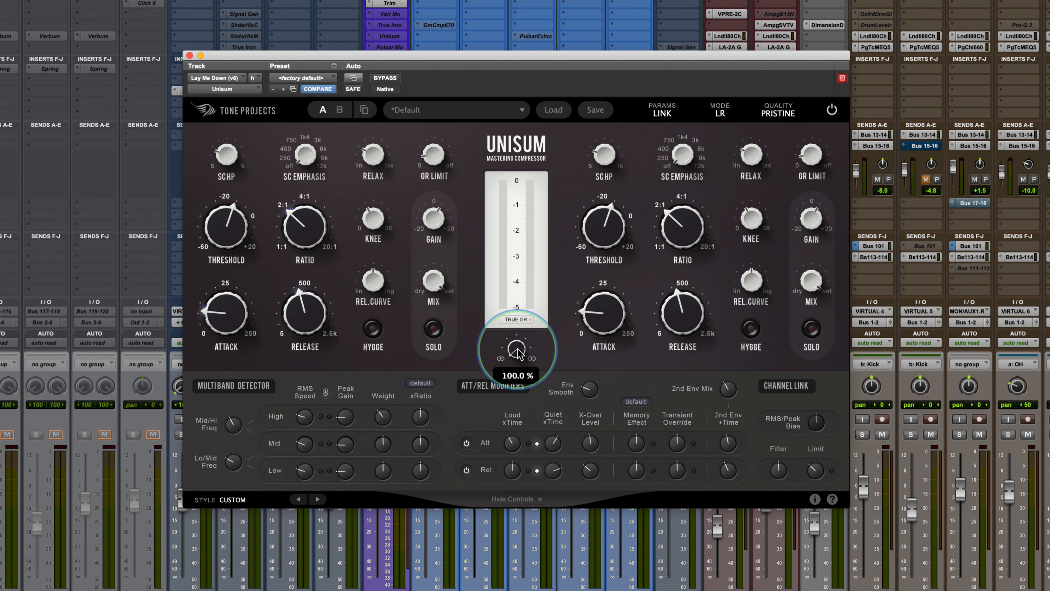
pyautogui.moveTo(518, 351); pyautogui.dragTo(518, 212)
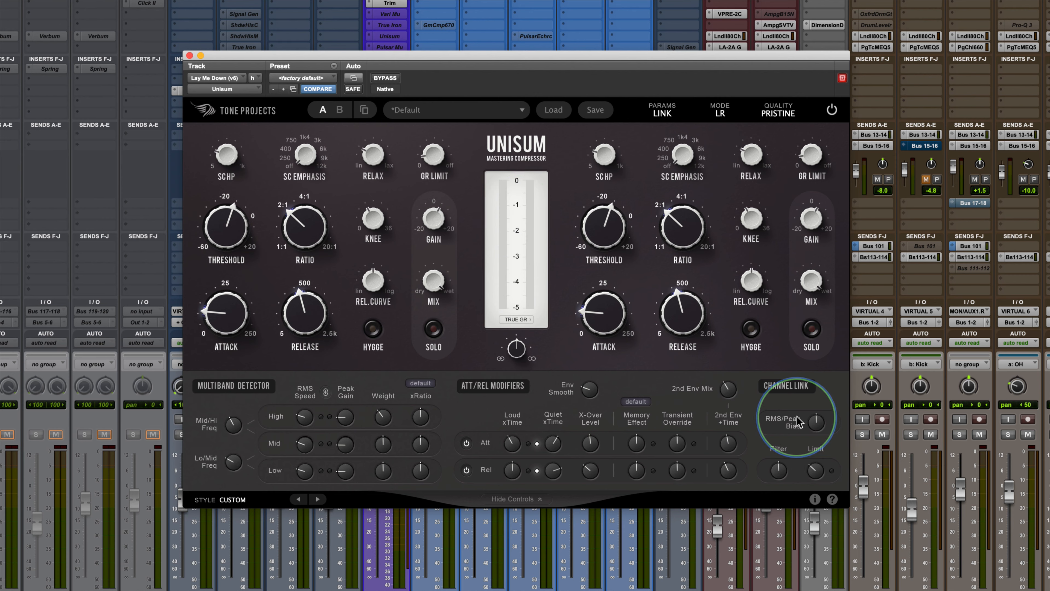
# - Shift the Channel Link's RMS/Peak Bias toward peak, to RMS 50% with Peak 57.5% and on to Peak 100%
pyautogui.moveTo(816, 425)
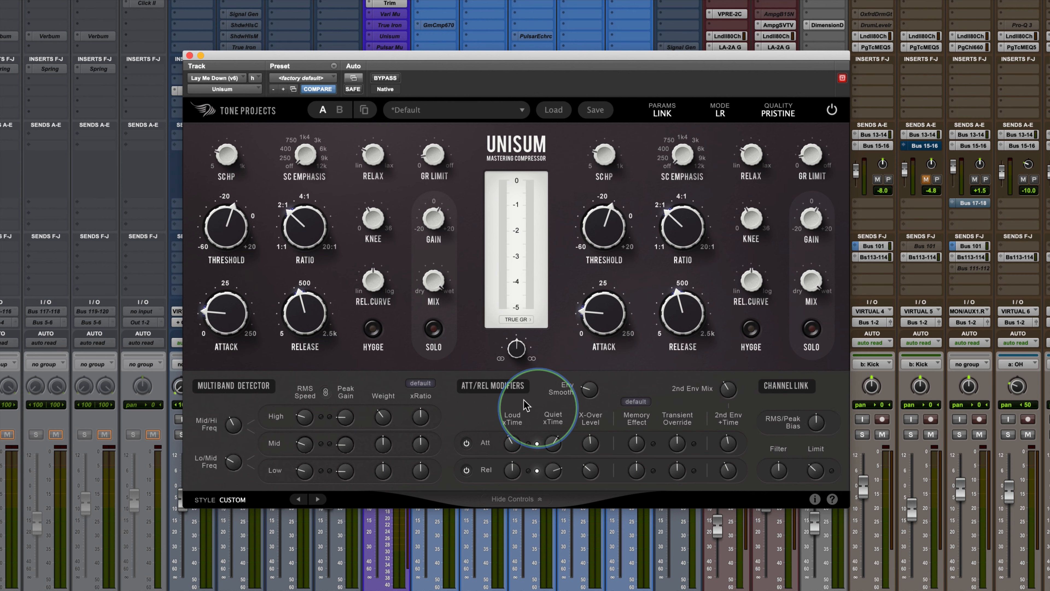
pyautogui.moveTo(515, 354)
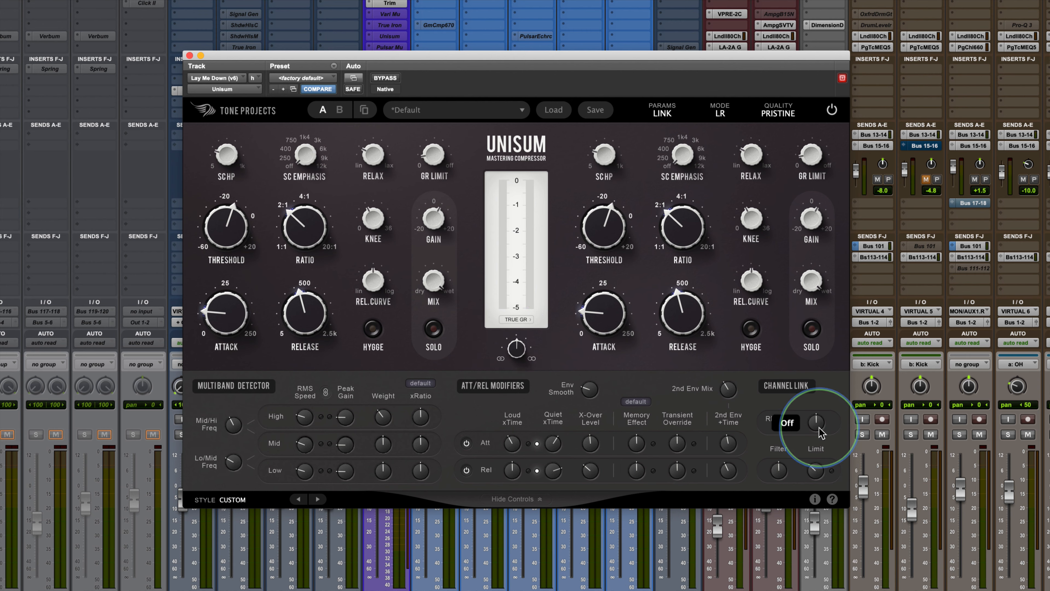
pyautogui.moveTo(821, 433); pyautogui.dragTo(820, 410)
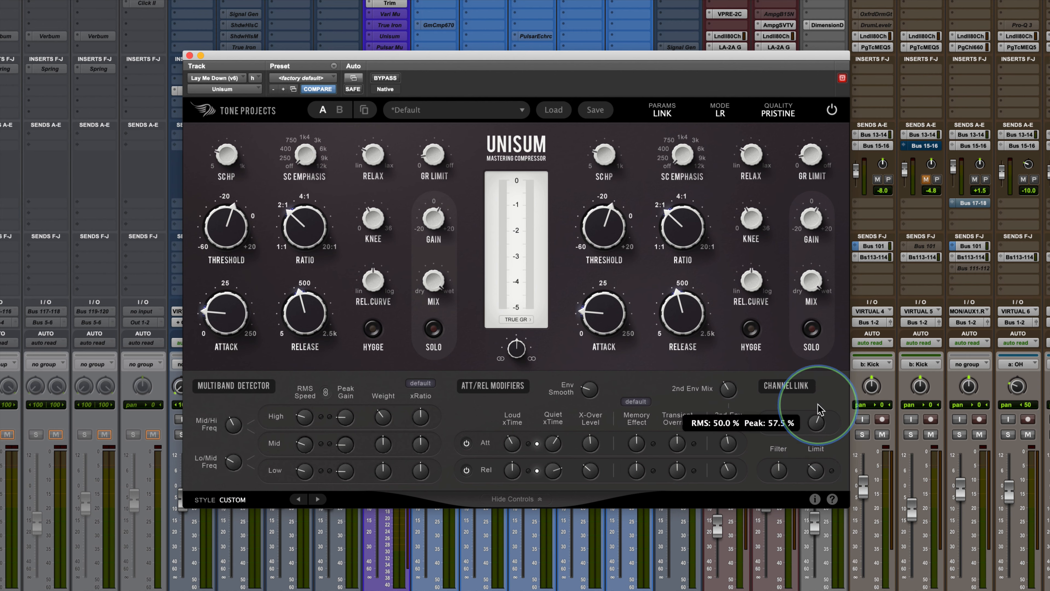
pyautogui.moveTo(502, 207)
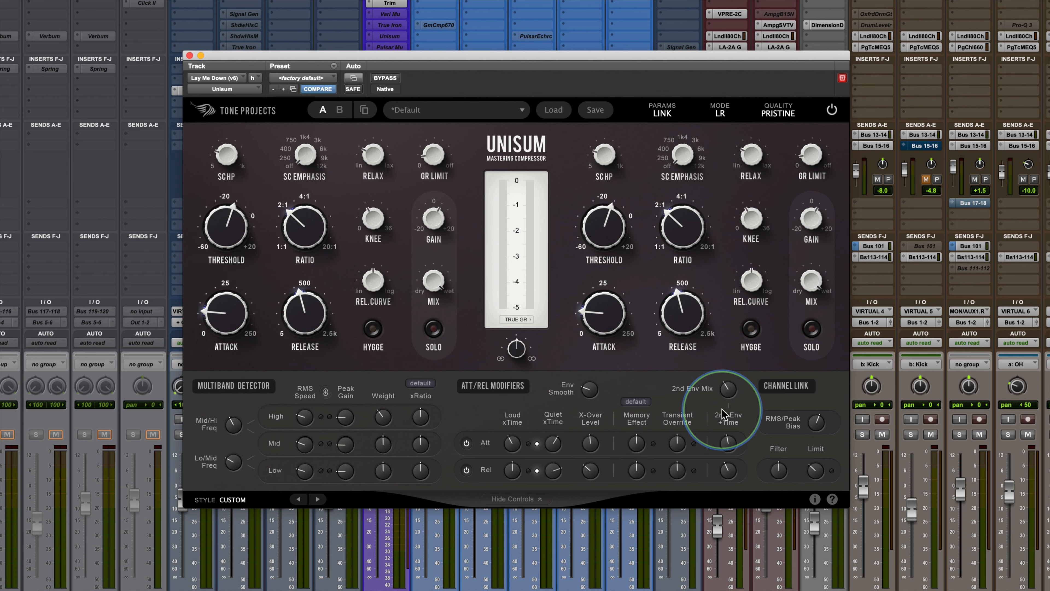
pyautogui.moveTo(816, 424)
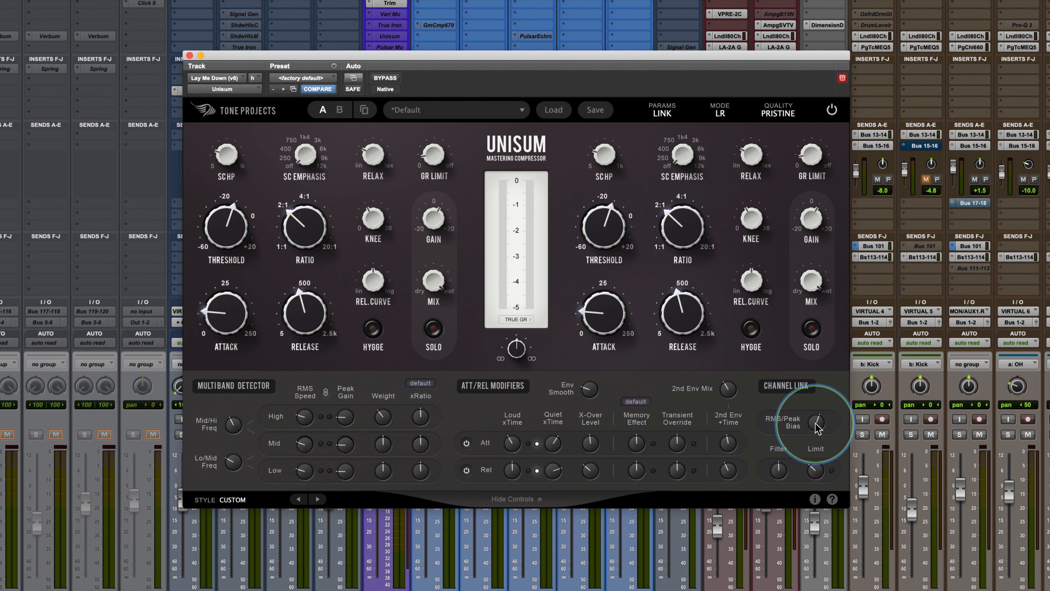
pyautogui.moveTo(818, 428); pyautogui.dragTo(832, 291)
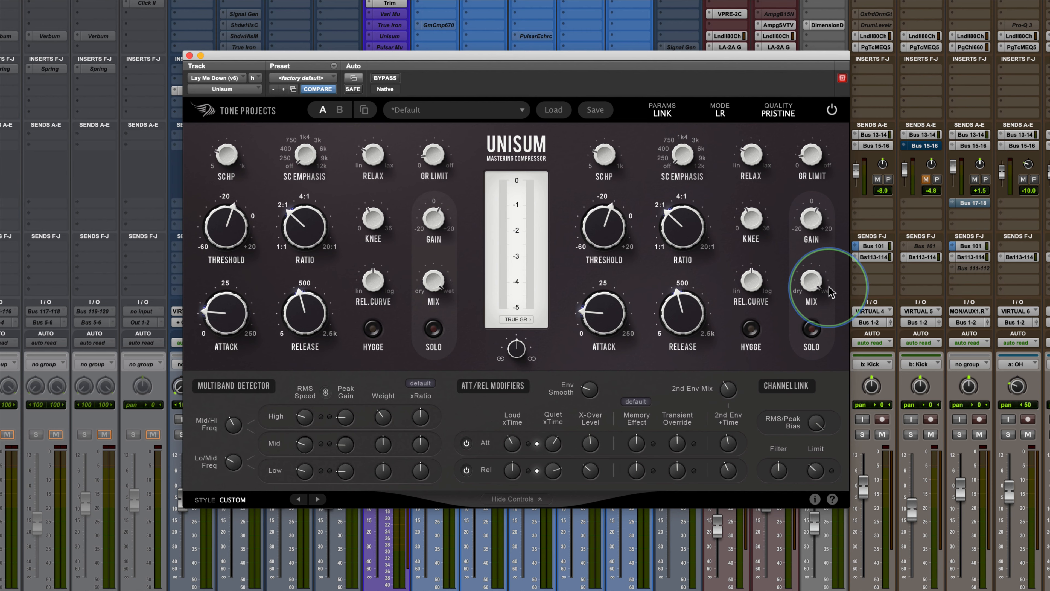
# - Swing the RMS/Peak Bias to RMS 100% and Peak 50%, and reset it to its centre Off position
pyautogui.moveTo(818, 424)
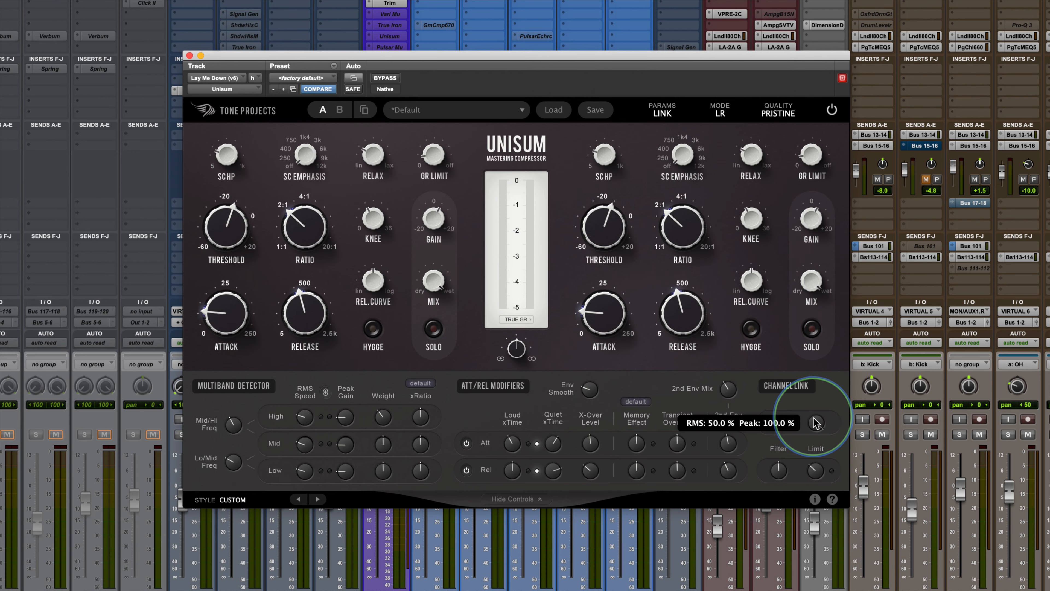
pyautogui.moveTo(818, 421); pyautogui.dragTo(793, 573)
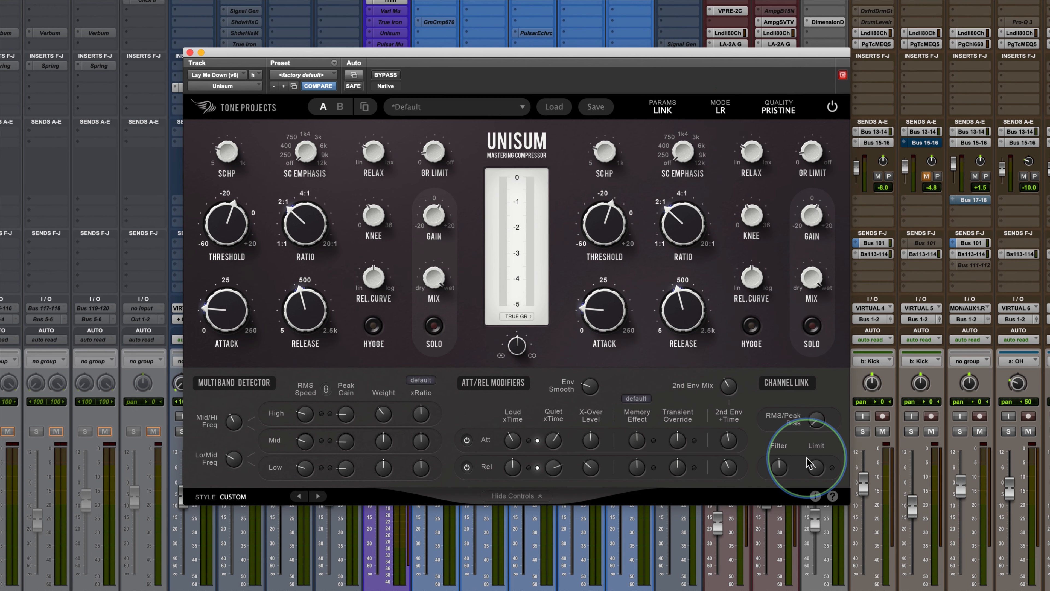
pyautogui.moveTo(819, 294)
pyautogui.scroll(1, 818, 424)
pyautogui.scroll(-2, 819, 428)
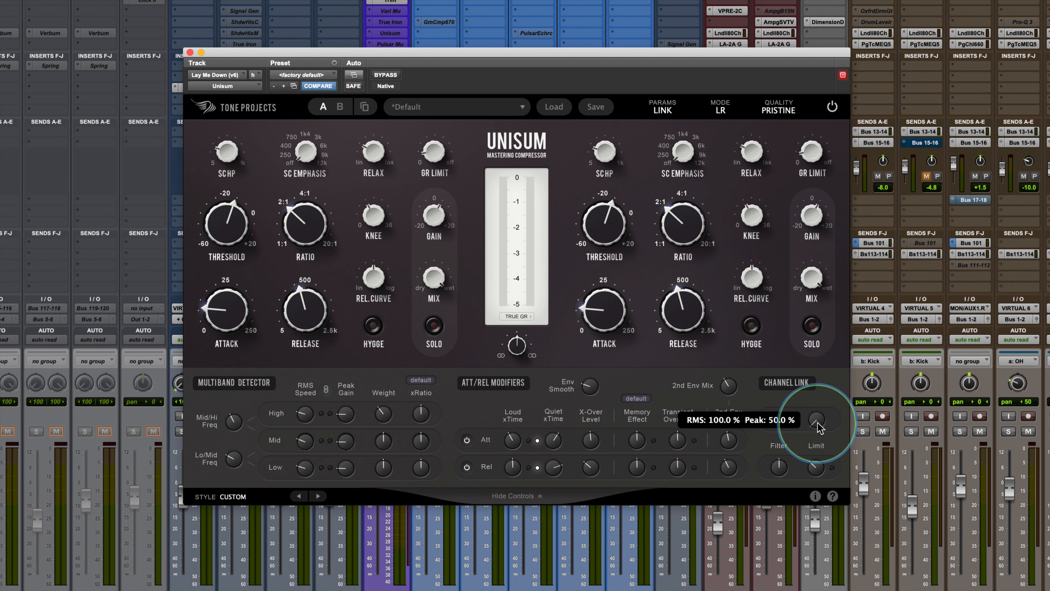
pyautogui.scroll(6, 819, 428)
pyautogui.scroll(3, 819, 428)
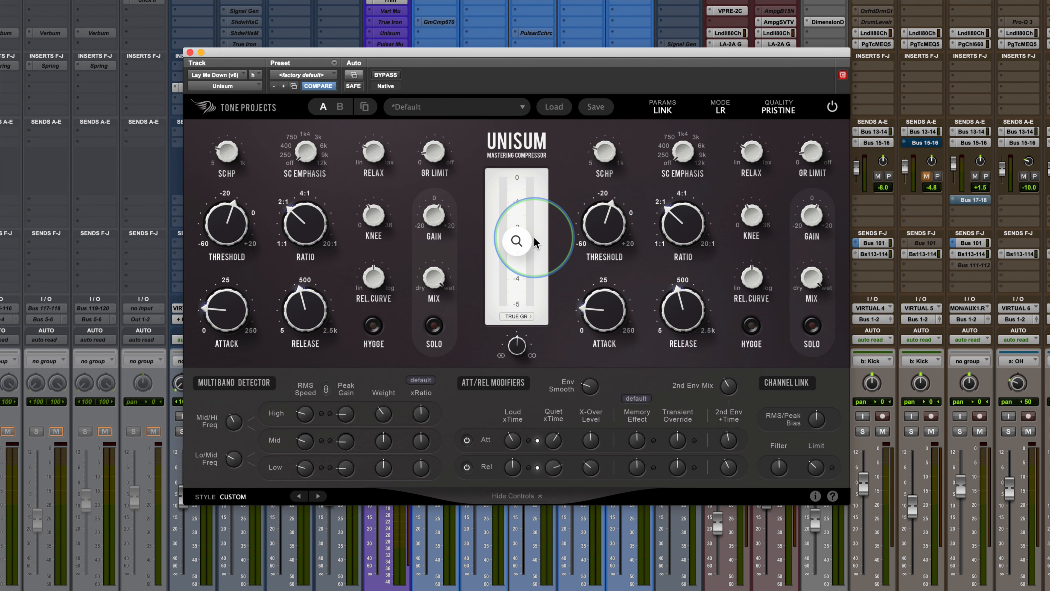
# - Examine the channel link amount, the RMS/Peak Bias and the first channel's SC HP, Threshold and Knee controls
pyautogui.moveTo(517, 346)
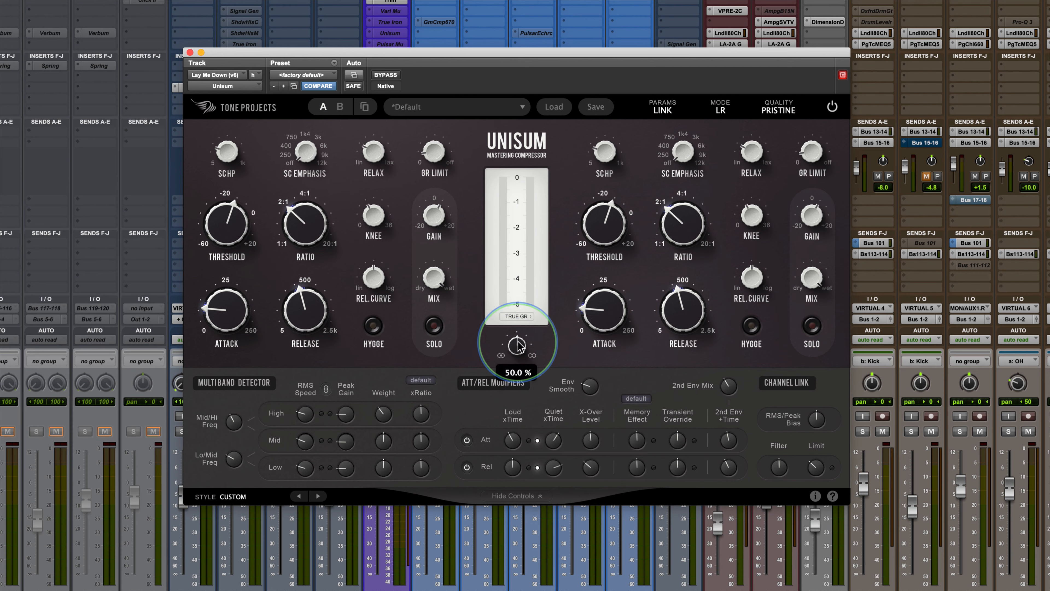
pyautogui.moveTo(822, 430)
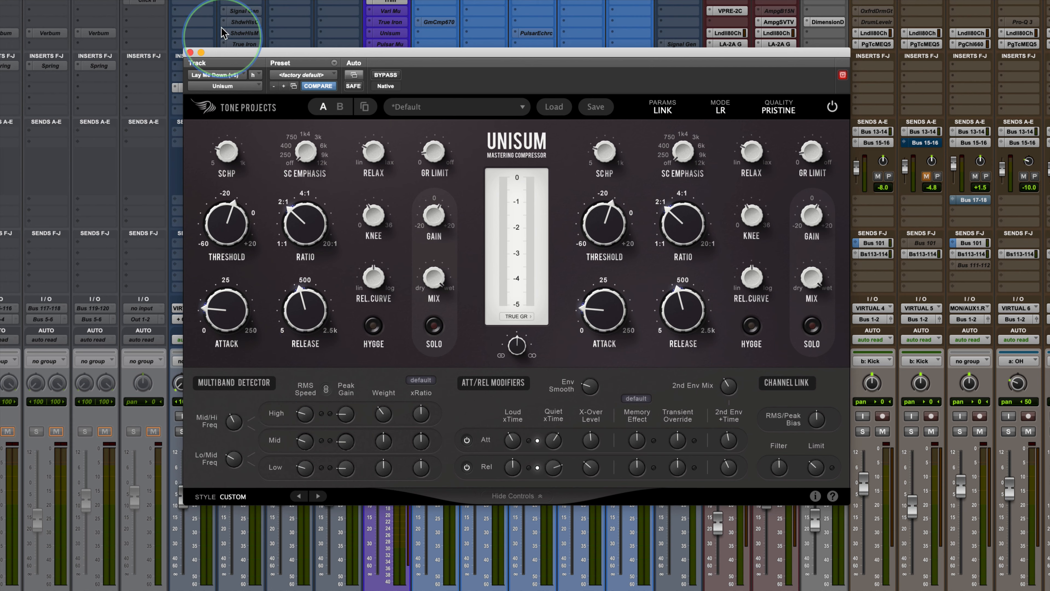
pyautogui.moveTo(237, 156)
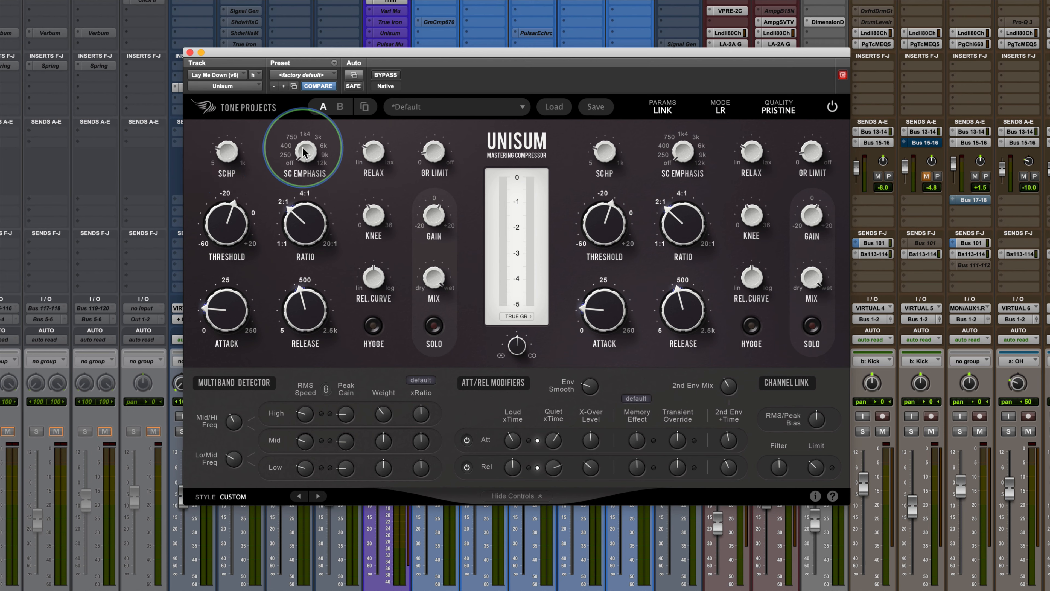
pyautogui.moveTo(224, 225)
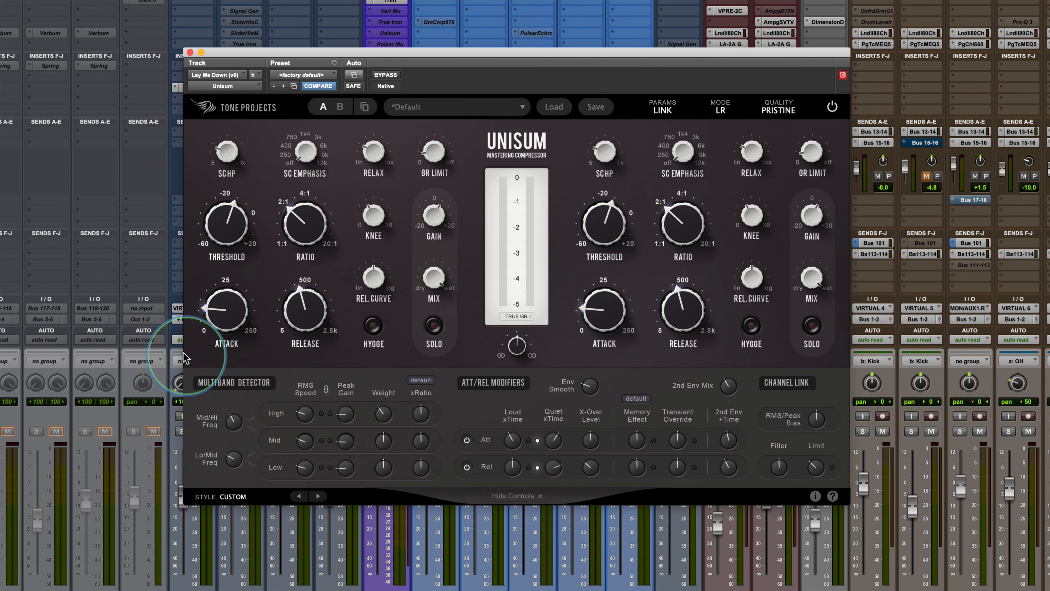
pyautogui.moveTo(368, 205)
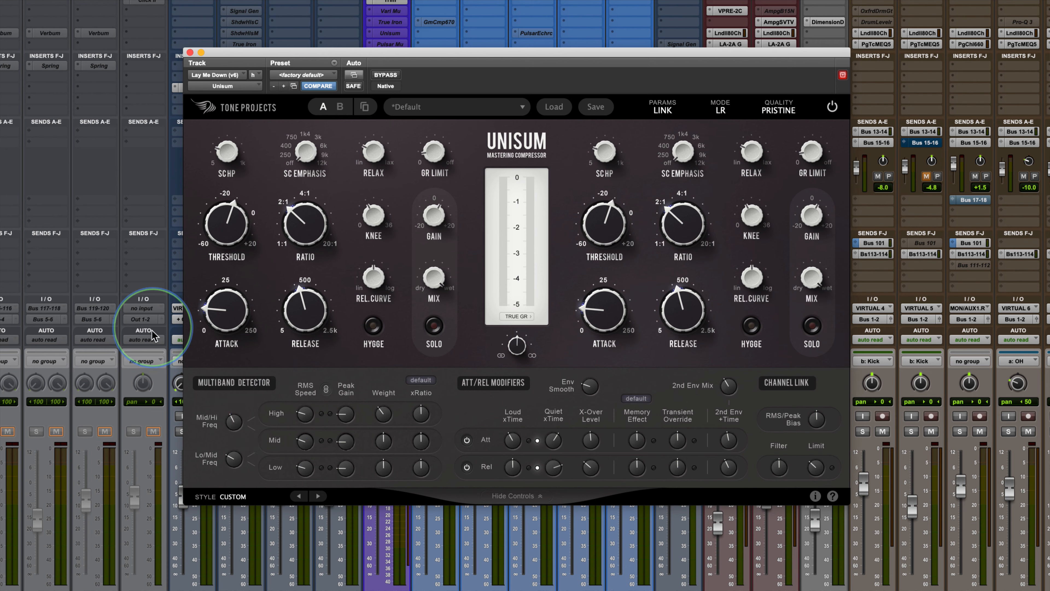
# - Examine the Multiband Detector's Mid/Hi Freq, Lo/Mid Freq and high-band RMS Speed controls
pyautogui.moveTo(233, 433)
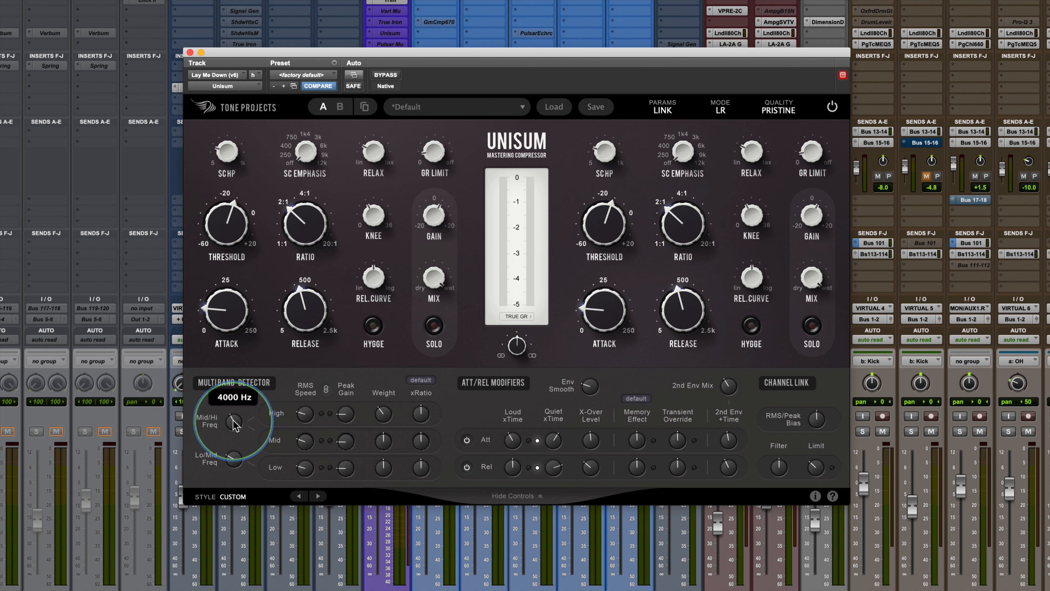
pyautogui.moveTo(234, 468)
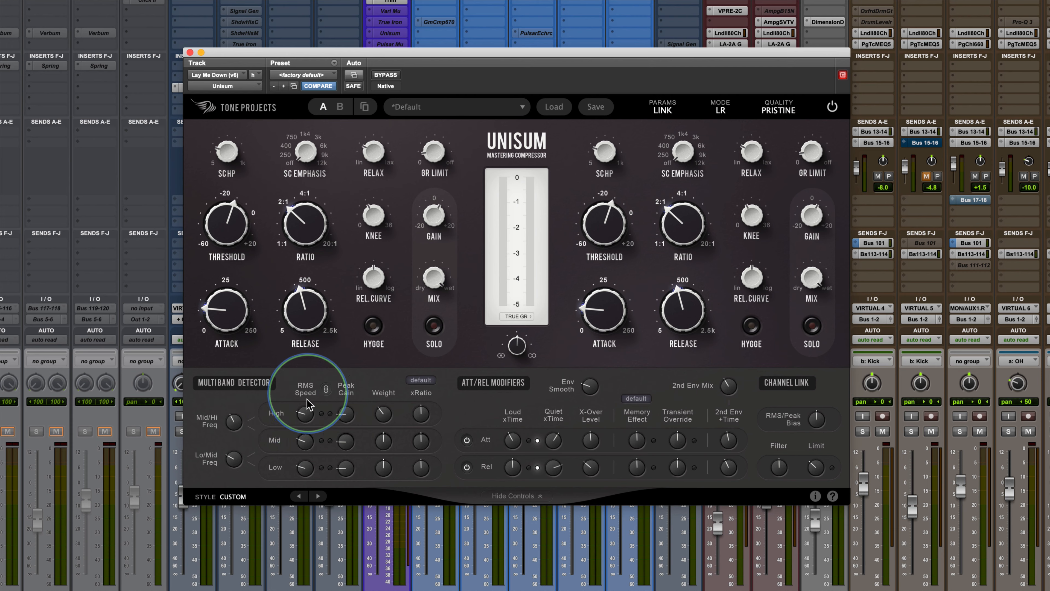
pyautogui.moveTo(306, 417)
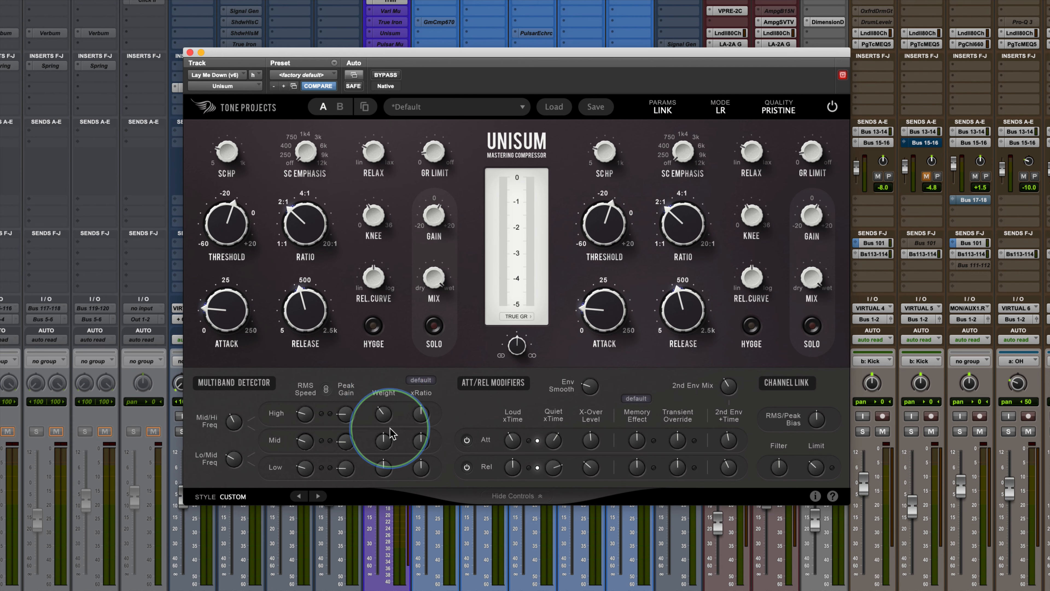
# - Raise the Multiband Detector's high-band xRatio to 10.000 x, compare it with the main Ratio, and reset it to default
pyautogui.moveTo(432, 424)
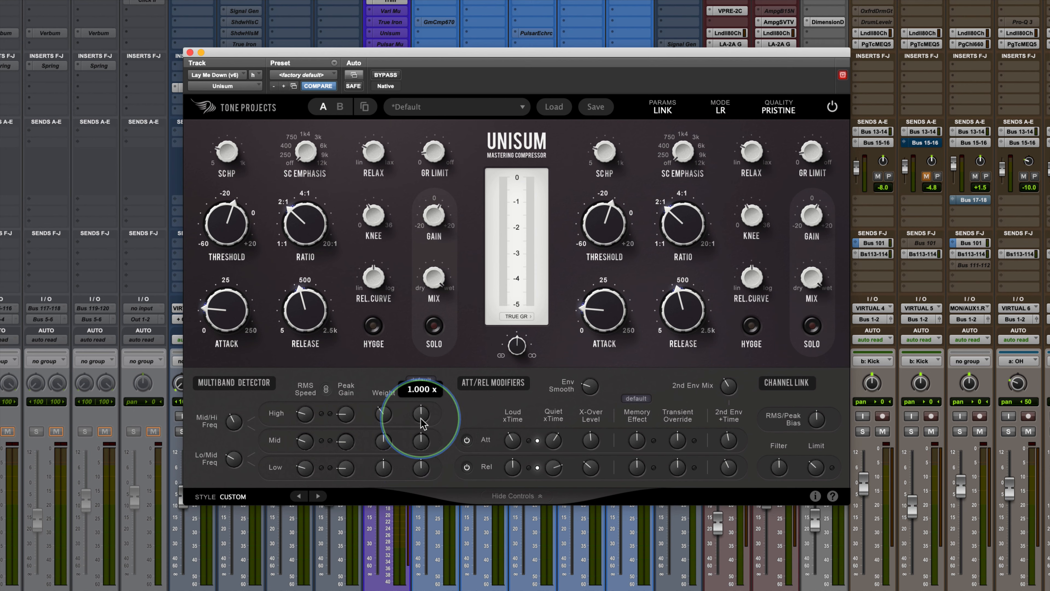
pyautogui.moveTo(421, 419); pyautogui.dragTo(421, 269)
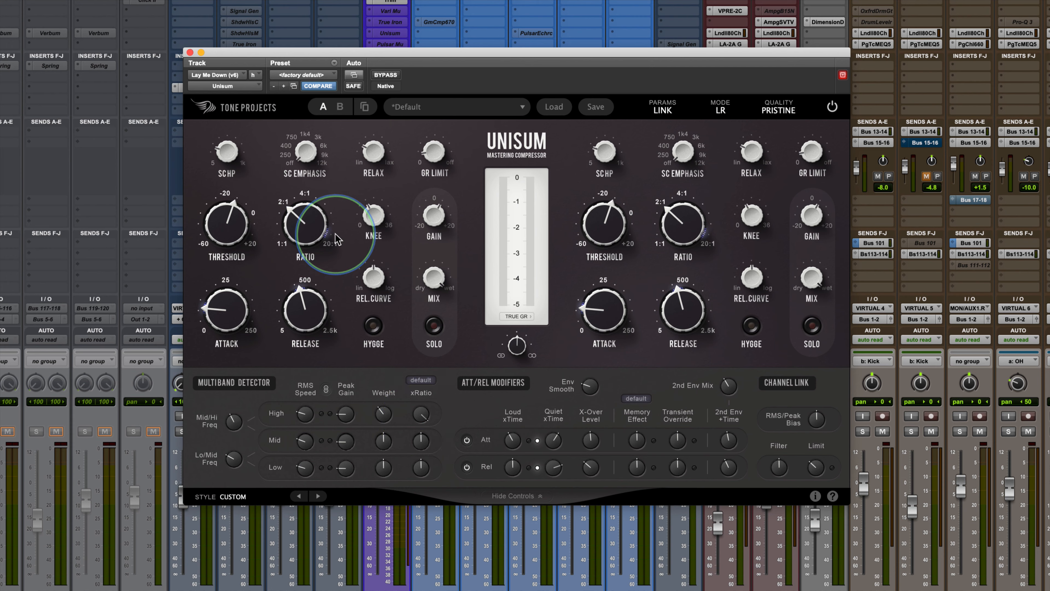
pyautogui.moveTo(327, 234)
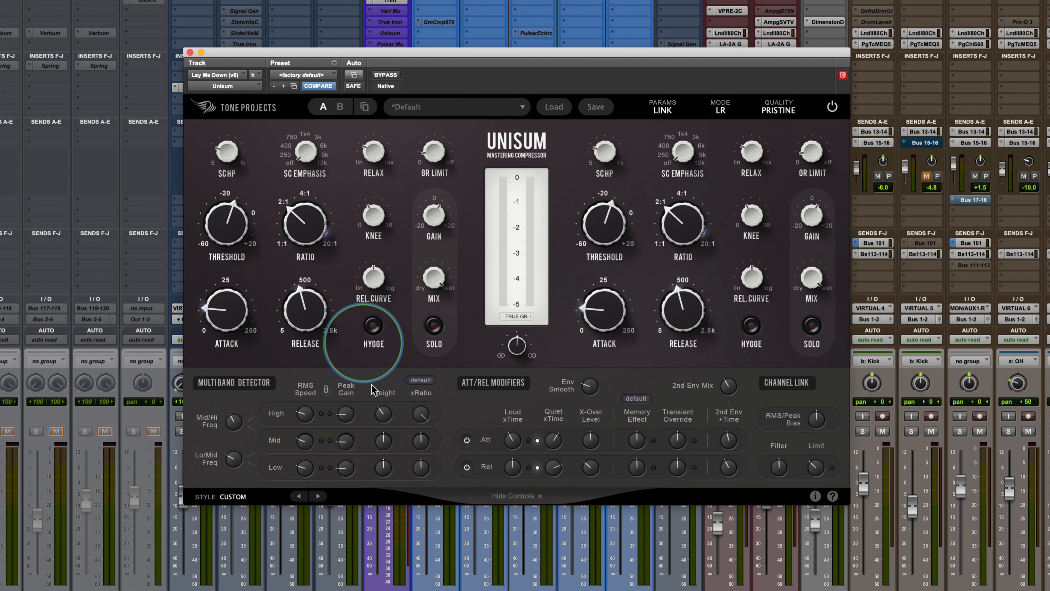
pyautogui.moveTo(424, 414)
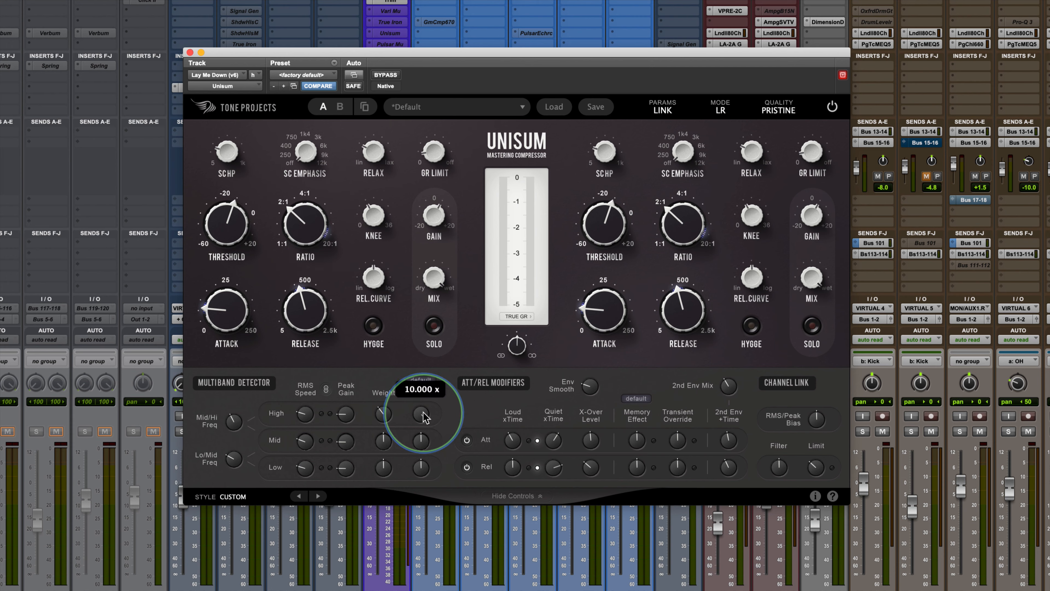
pyautogui.keyDown('alt'); pyautogui.click(426, 419); pyautogui.keyUp('alt')
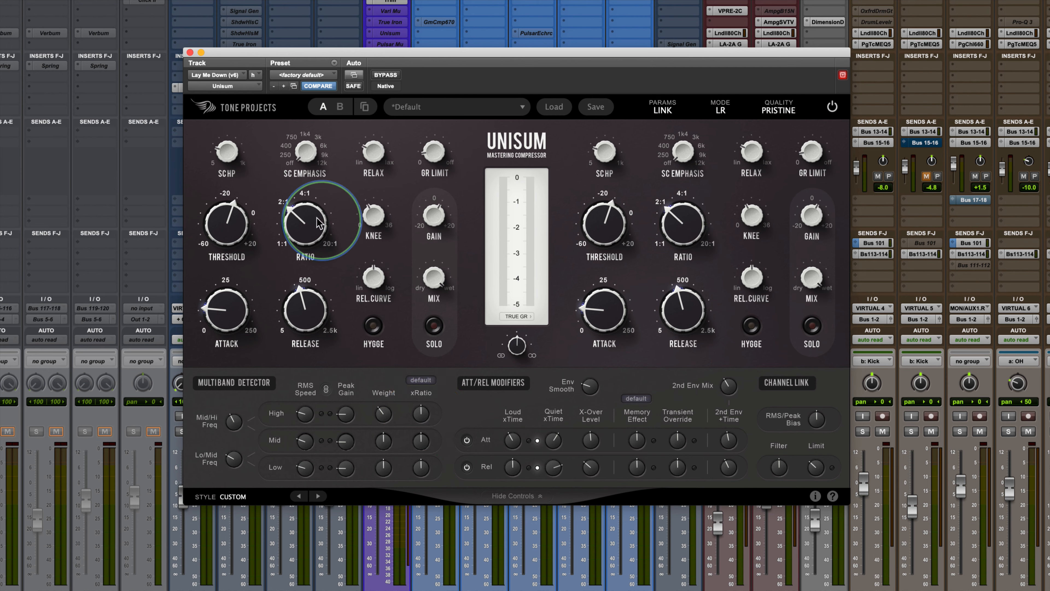
# - Lower the Multiband Detector's low-band xRatio to 0.100 x, compare it with the main Ratio, and reset it to default
pyautogui.moveTo(423, 411)
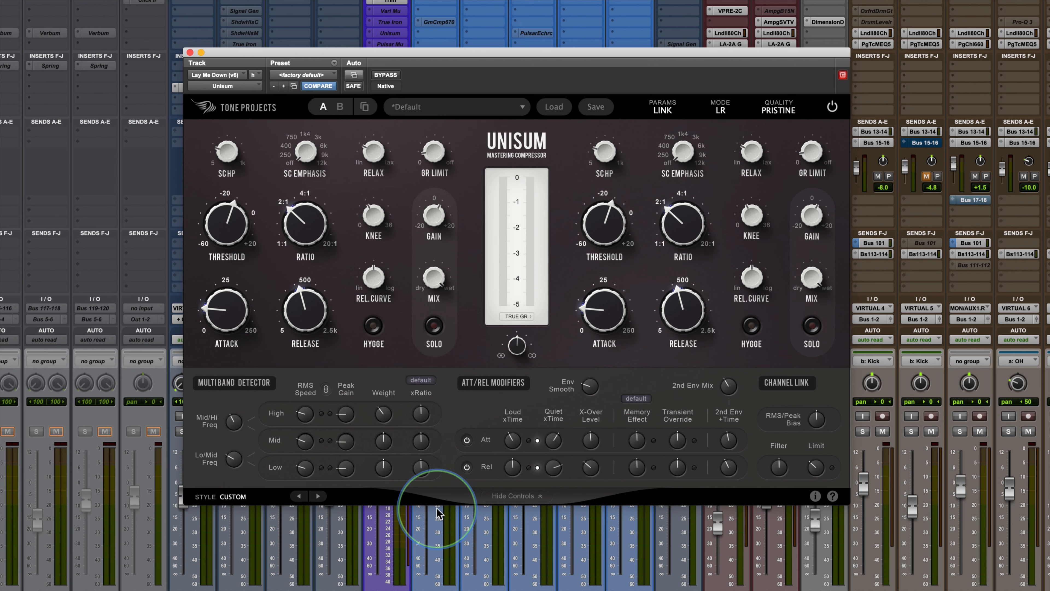
pyautogui.moveTo(421, 472)
pyautogui.moveTo(420, 466); pyautogui.dragTo(415, 475)
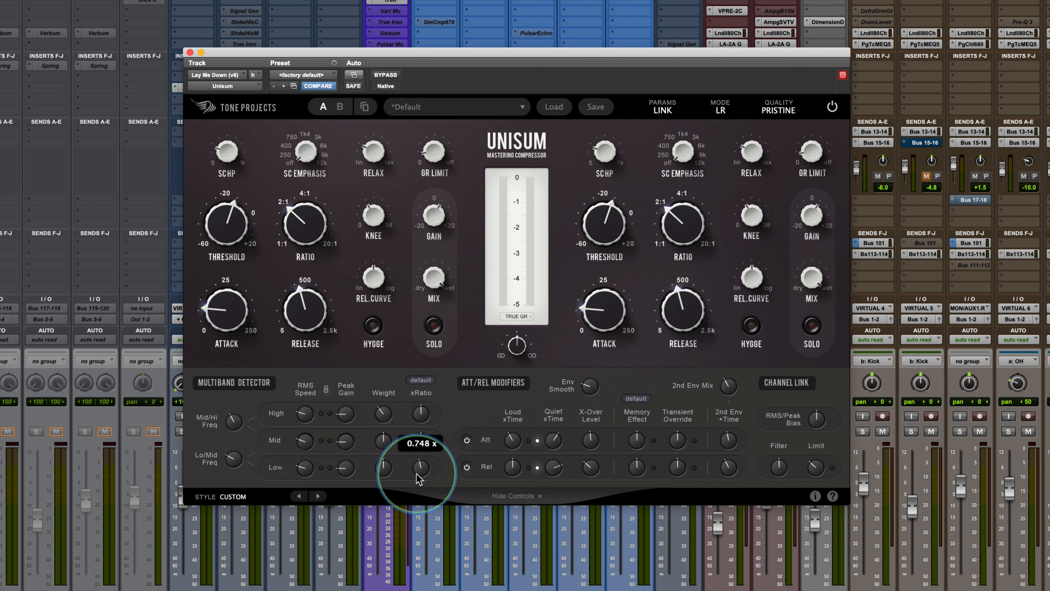
pyautogui.moveTo(253, 142)
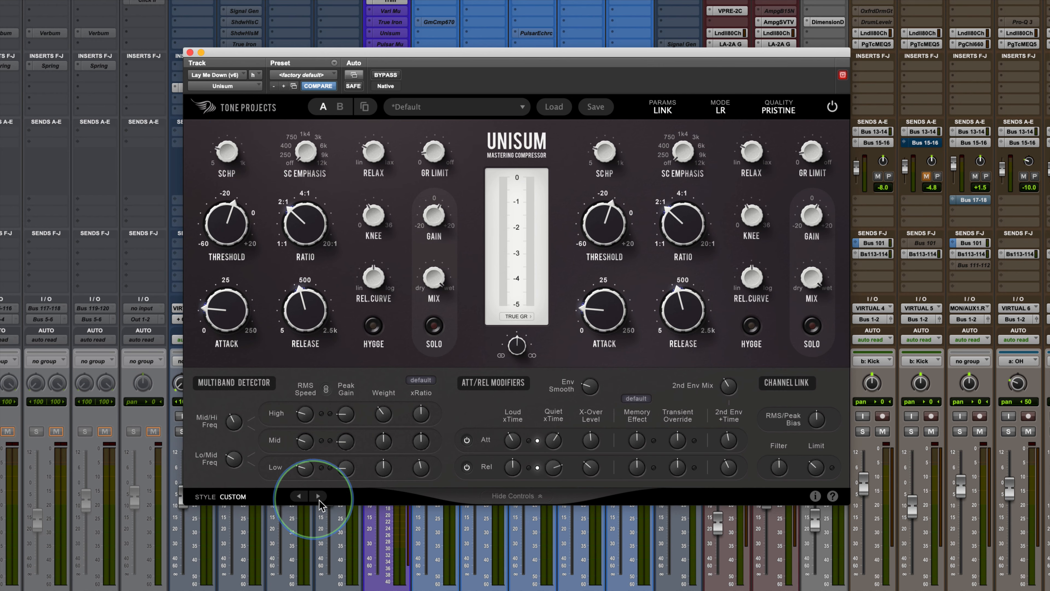
pyautogui.moveTo(420, 470); pyautogui.dragTo(412, 589)
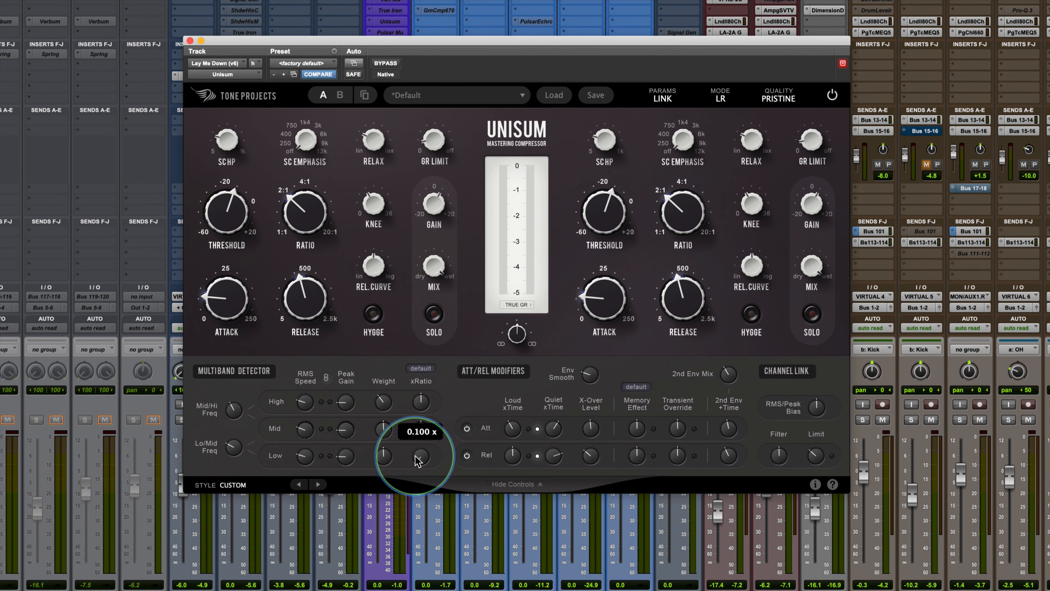
pyautogui.moveTo(292, 203)
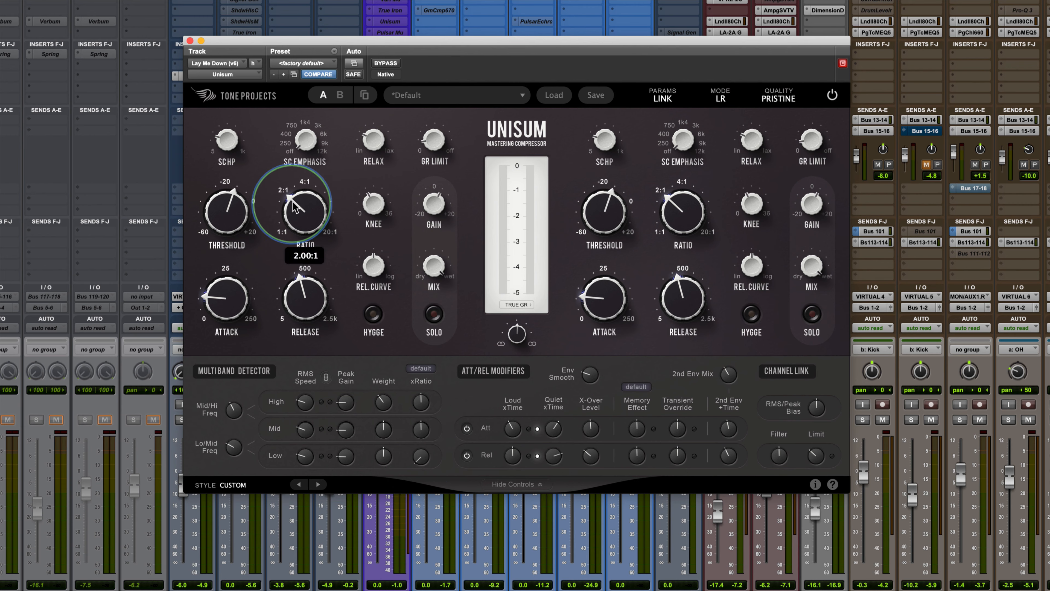
pyautogui.moveTo(421, 464)
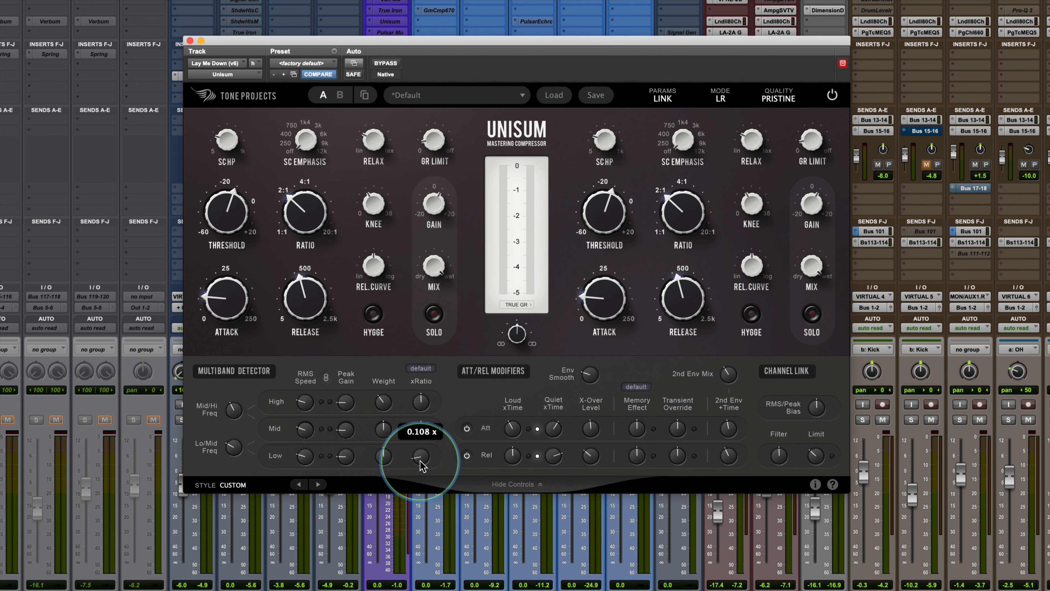
pyautogui.doubleClick(421, 456)
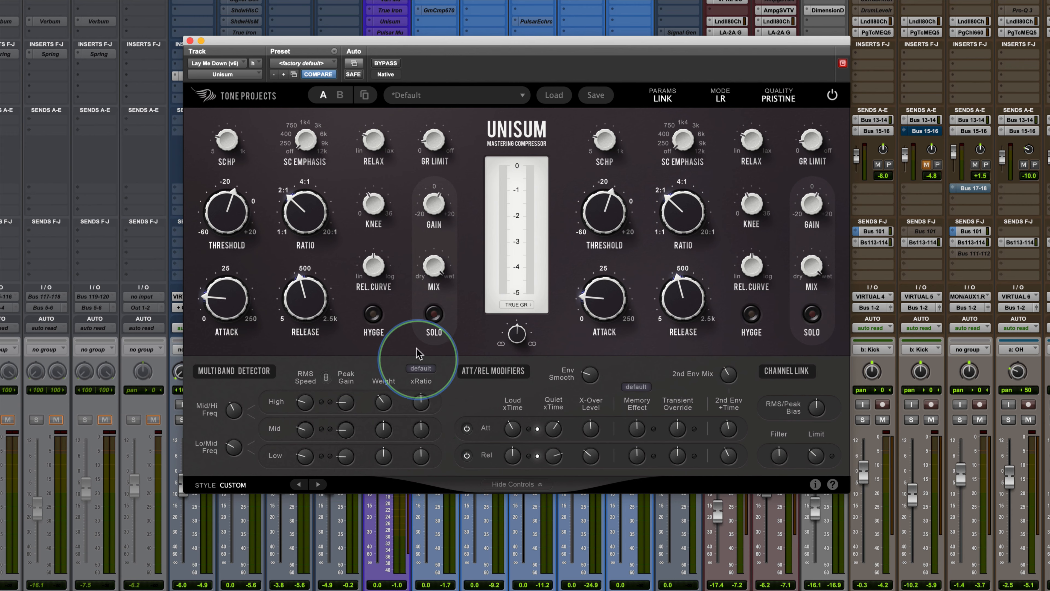
# - Examine the first channel's Ratio and Gain controls and the Multiband Detector's high-band RMS Speed
pyautogui.moveTo(312, 201)
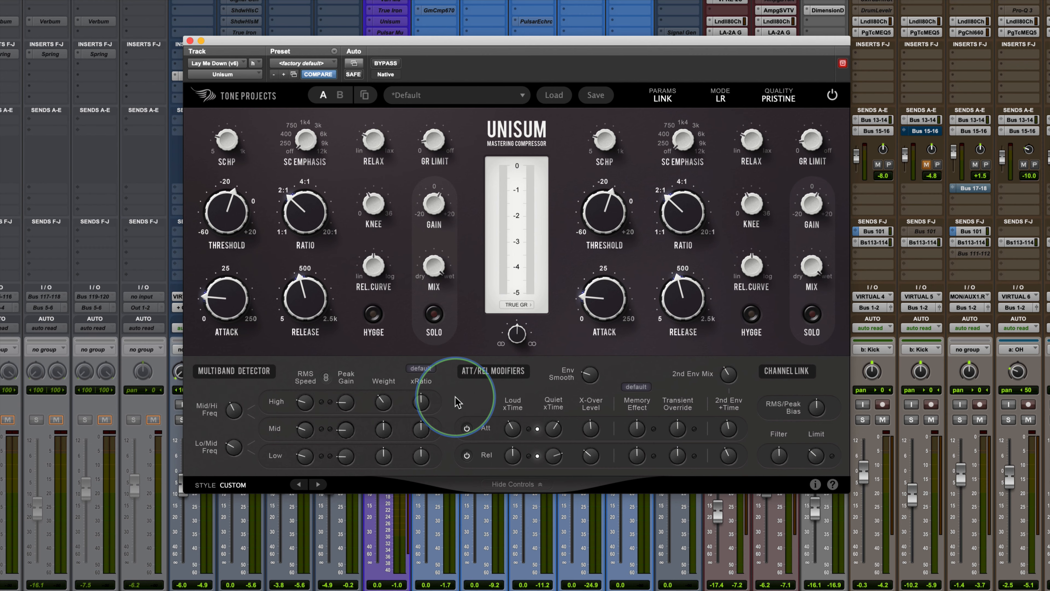
pyautogui.moveTo(447, 209)
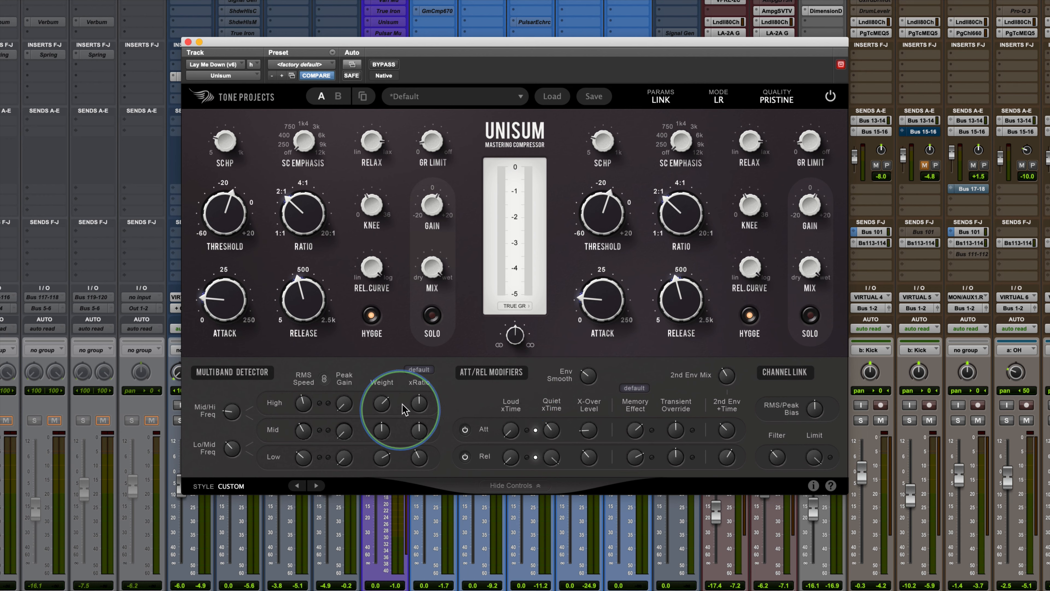
pyautogui.moveTo(297, 398)
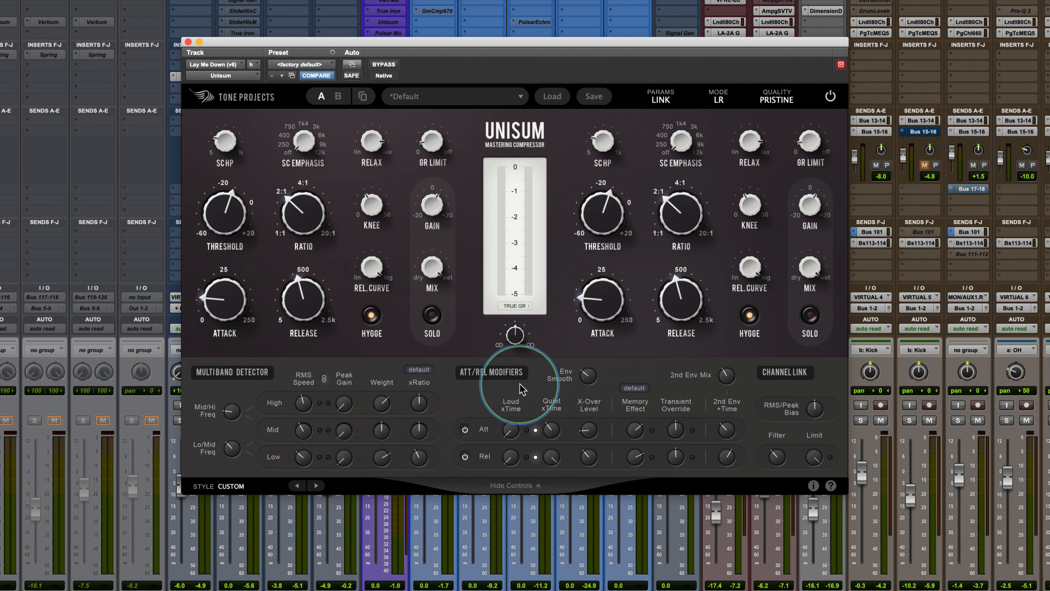
# - Toggle the attack modifiers off and back on, and examine their Loud xTime, Quiet xTime and X-Over Level alongside the main Attack
pyautogui.moveTo(513, 432)
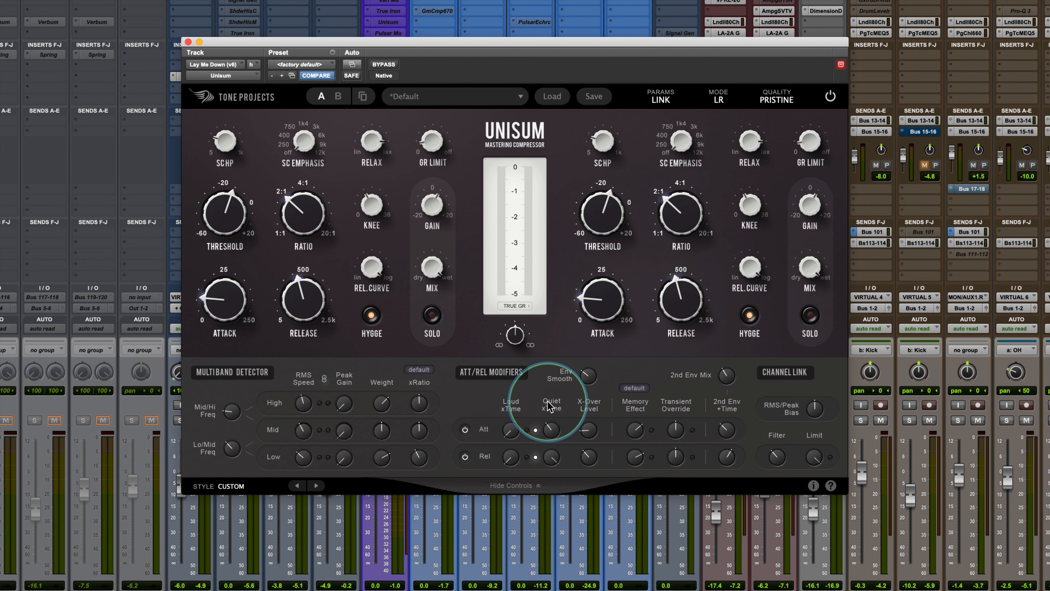
pyautogui.click(465, 429)
pyautogui.click(465, 430)
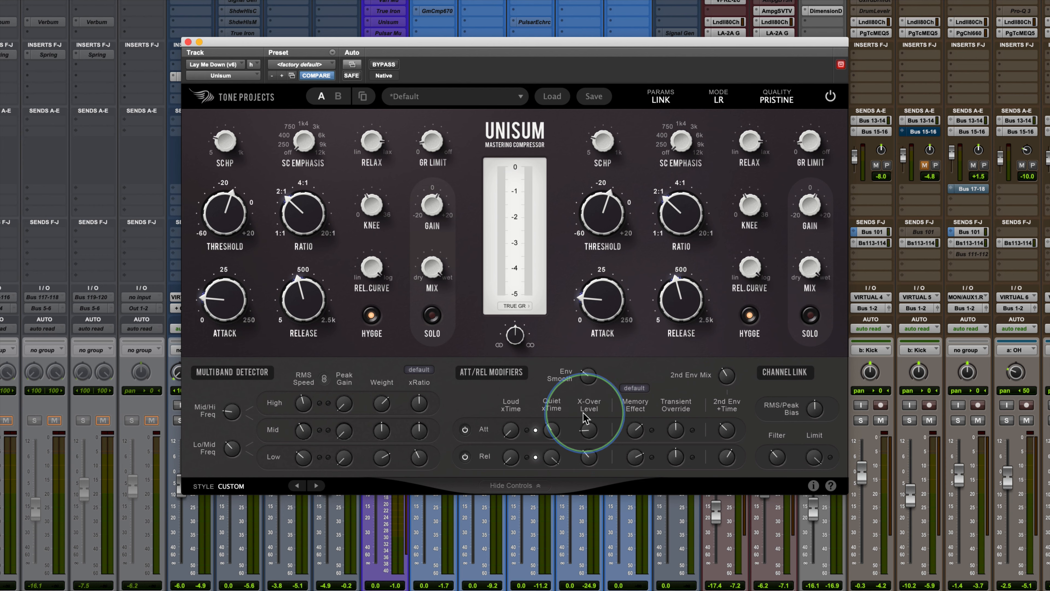
pyautogui.moveTo(592, 433)
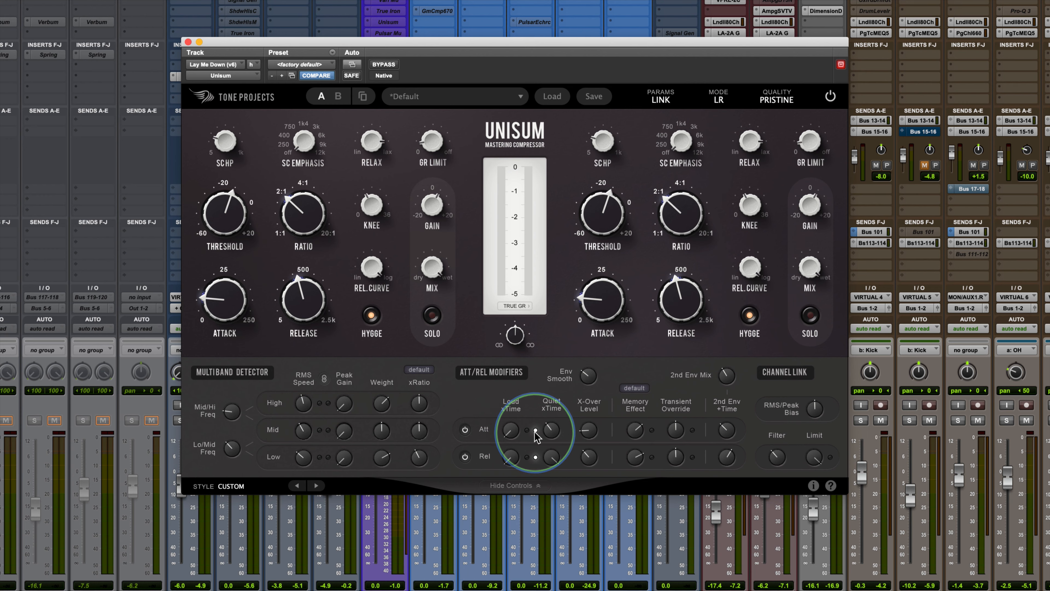
pyautogui.moveTo(555, 435)
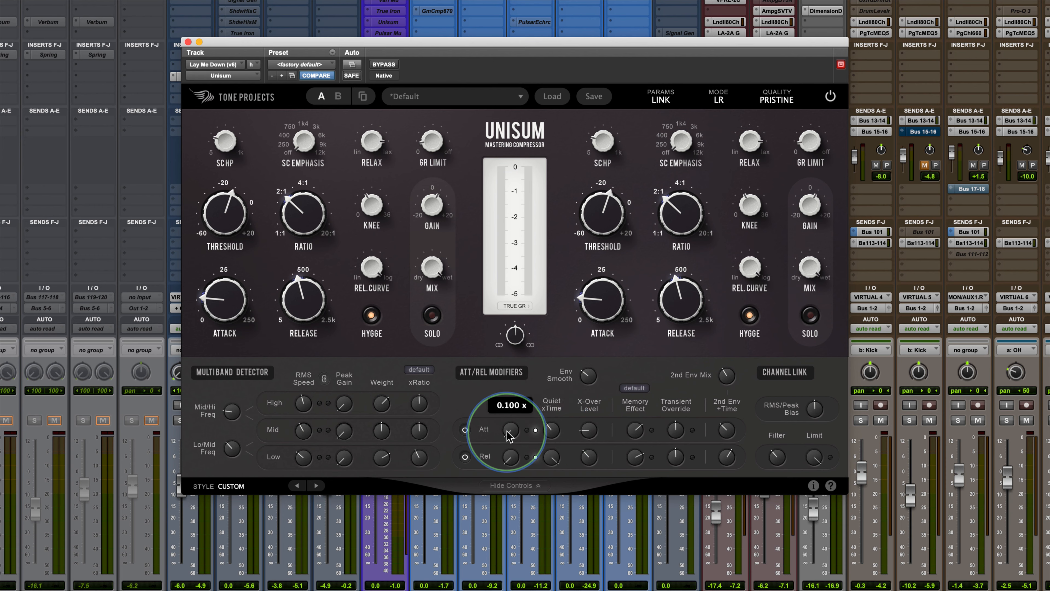
pyautogui.moveTo(225, 317)
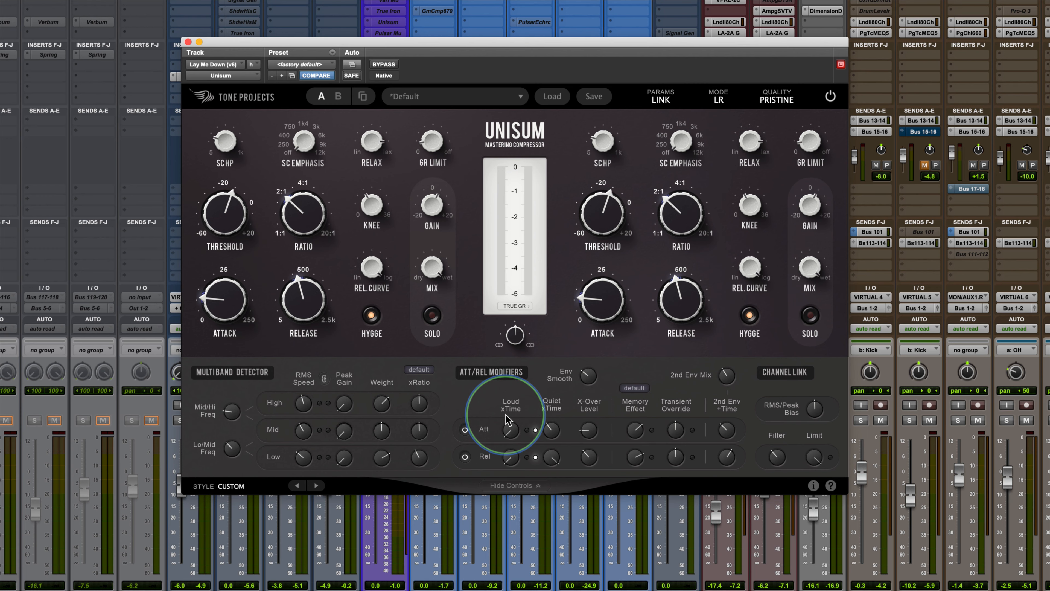
# - Examine the release modifiers' Loud xTime, Quiet xTime and X-Over Level, and the attack modifiers' Memory Effect
pyautogui.moveTo(508, 420); pyautogui.dragTo(507, 465)
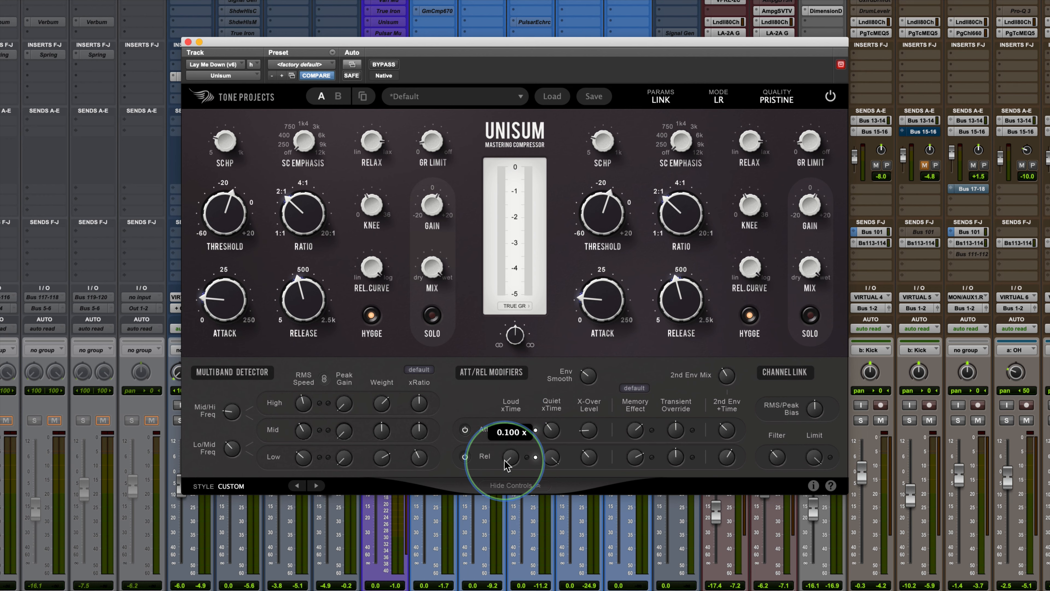
pyautogui.moveTo(554, 462)
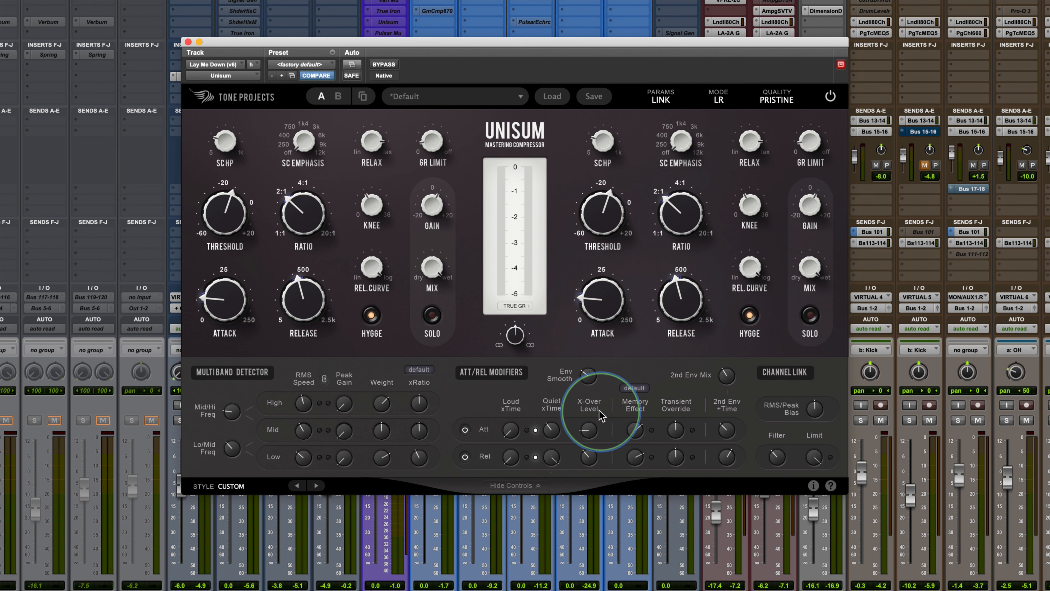
pyautogui.moveTo(588, 461)
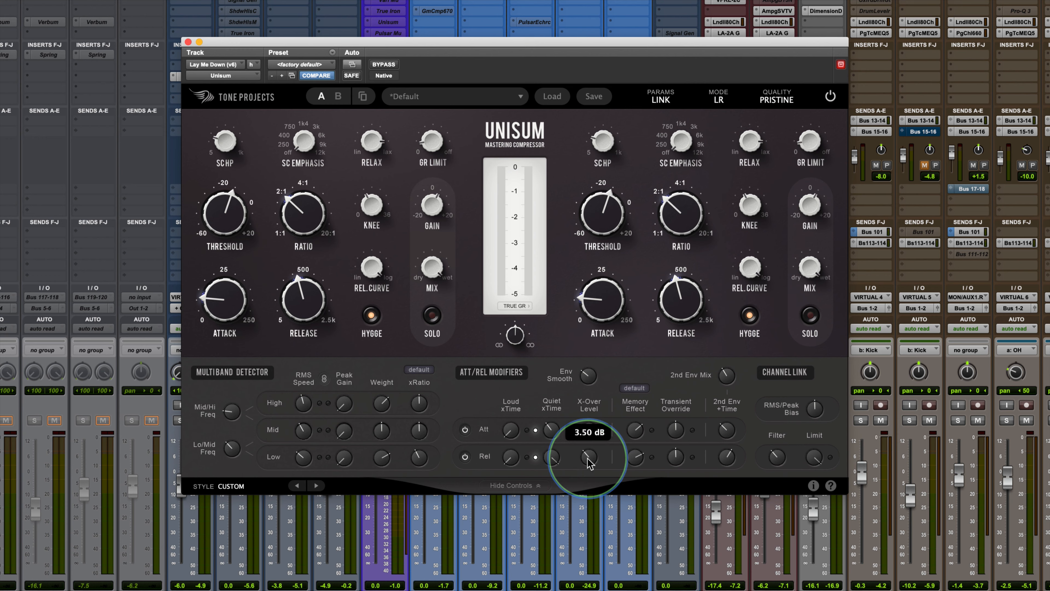
pyautogui.moveTo(512, 430)
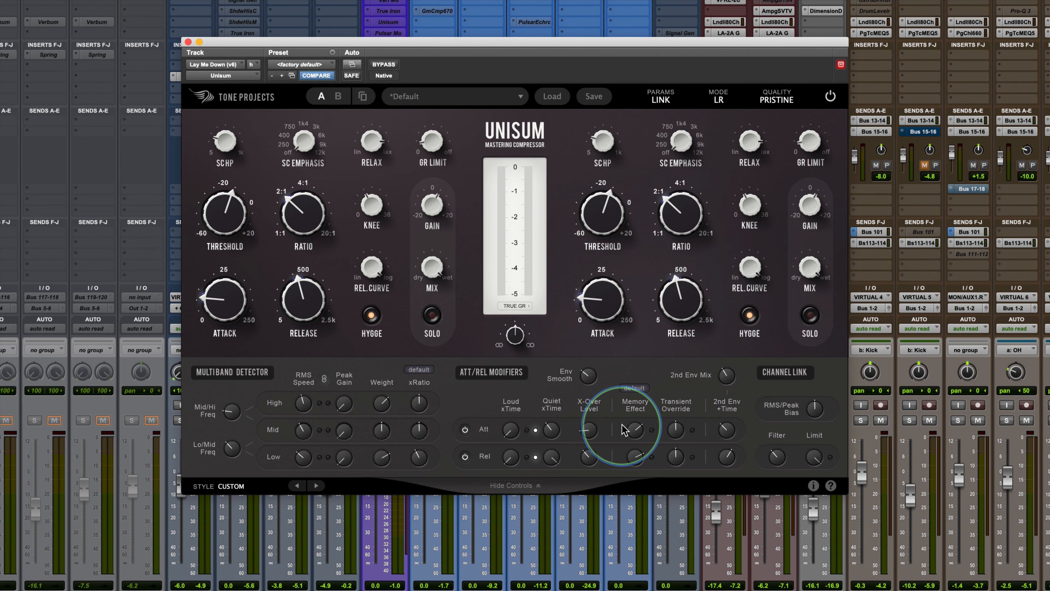
pyautogui.moveTo(638, 435)
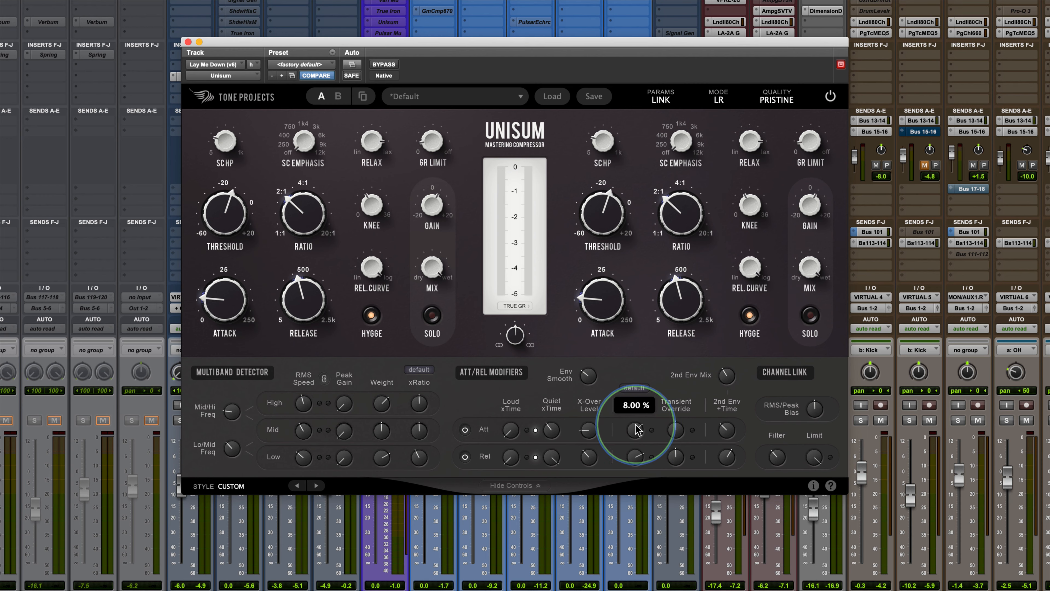
pyautogui.moveTo(596, 424)
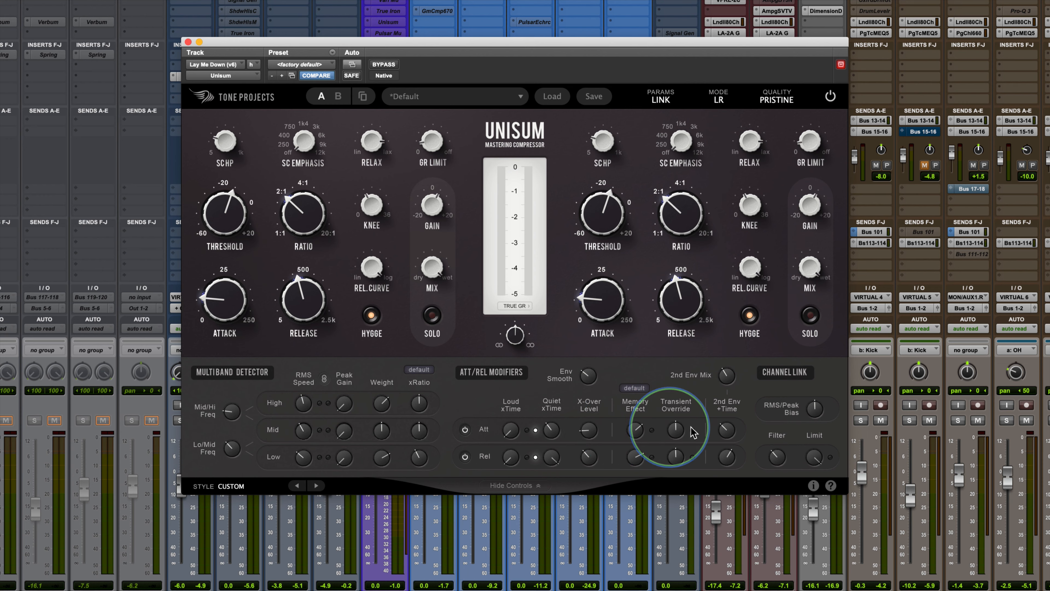
# - Move the attack Transient Override to Fast -5.97 dB and reset it to Off
pyautogui.moveTo(673, 426)
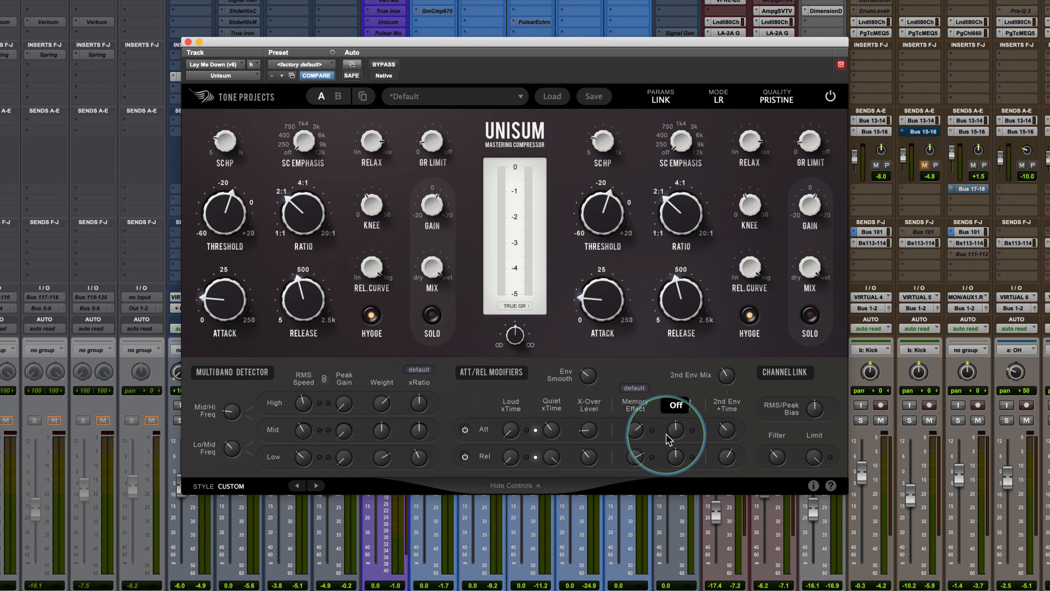
pyautogui.scroll(-3, 673, 431)
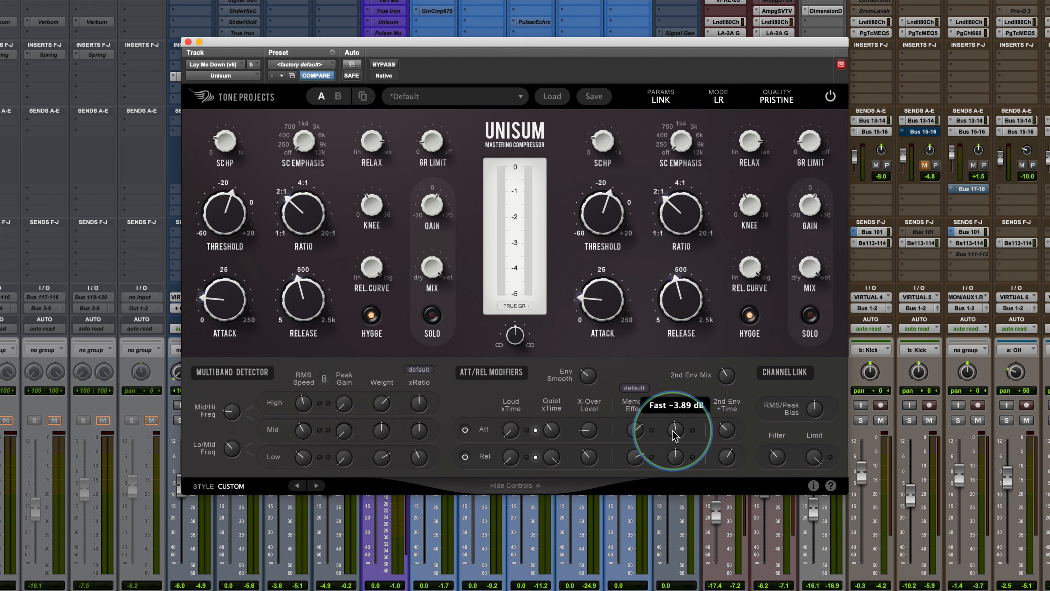
pyautogui.scroll(3, 672, 431)
pyautogui.scroll(-3, 673, 432)
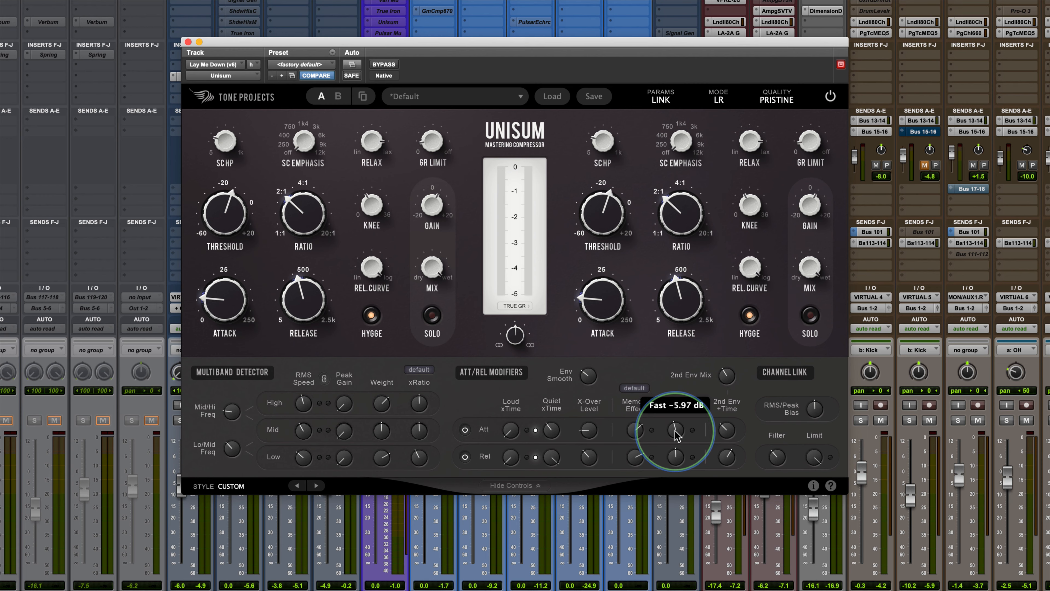
pyautogui.doubleClick(673, 431)
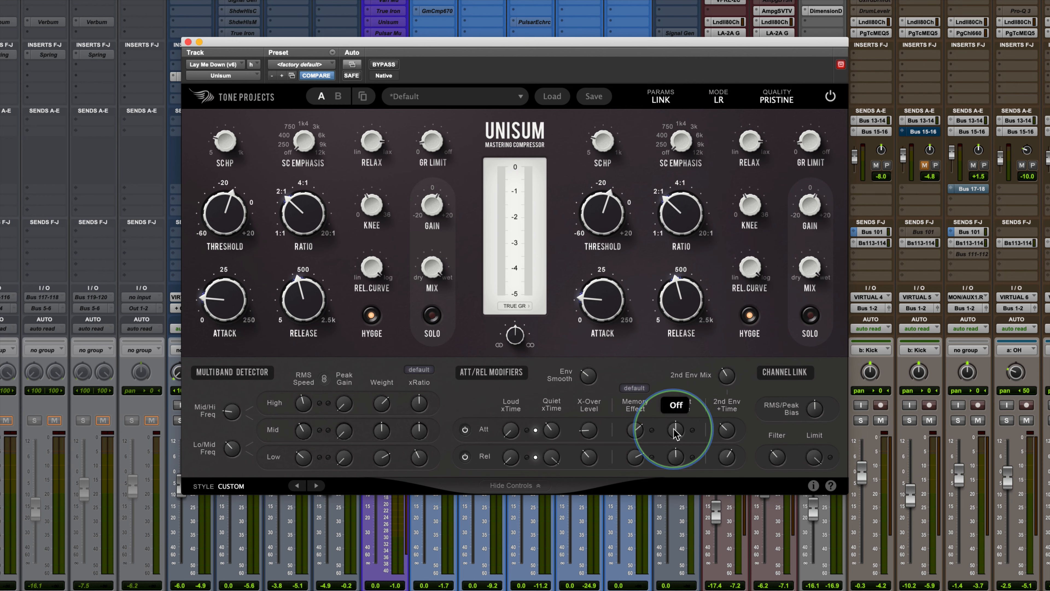
# - Move the attack Transient Override to Fast -5.18 dB and return it to its centre position
pyautogui.scroll(-1, 674, 429)
pyautogui.scroll(-2, 674, 432)
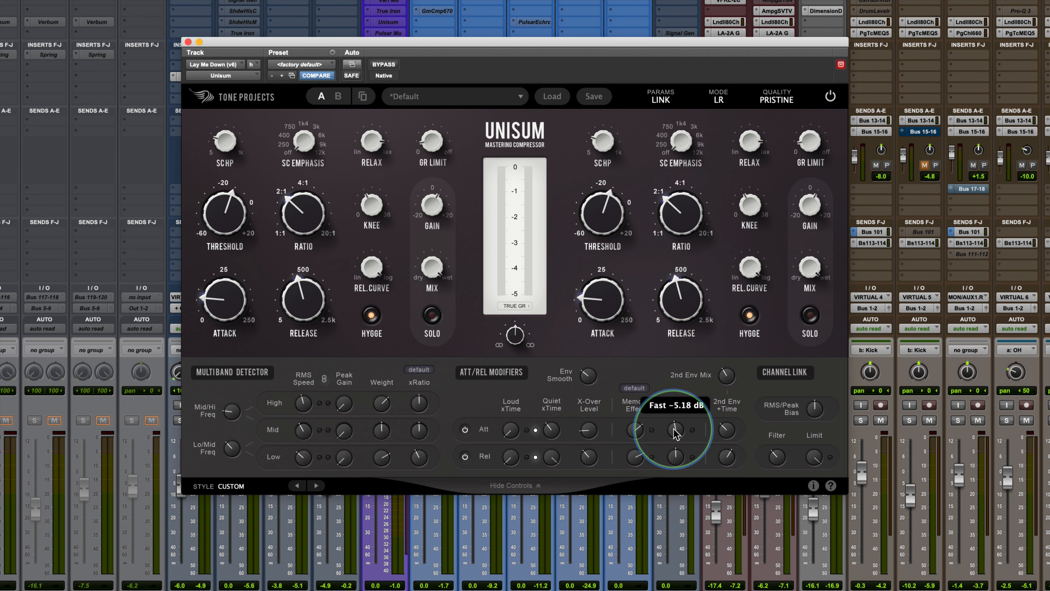
pyautogui.scroll(2, 675, 433)
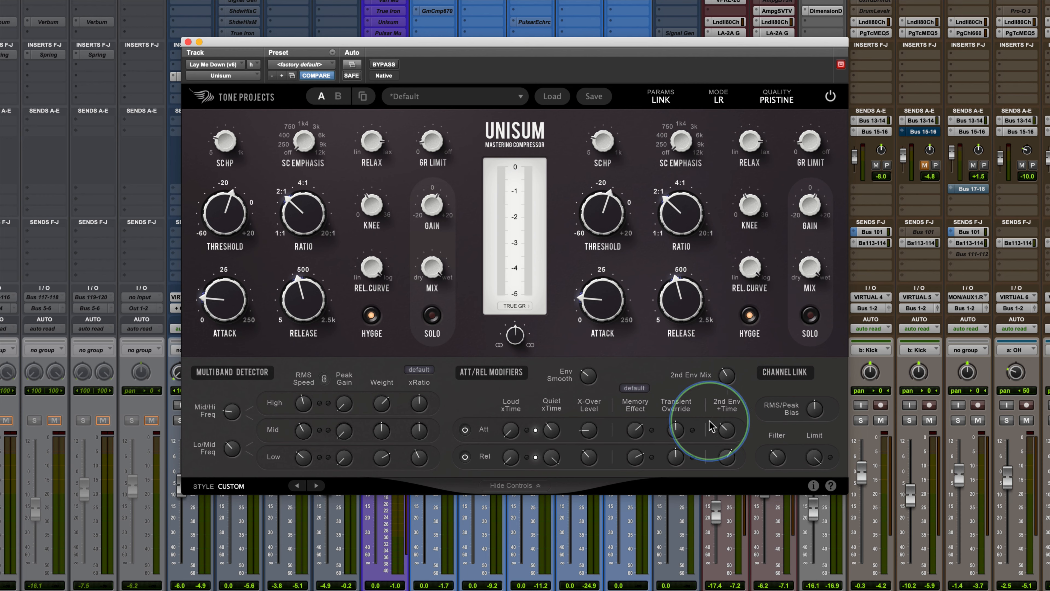
# - Examine the attack and release 2nd Env +Time, the main Attack, the 2nd Env Mix and the Env Smooth controls
pyautogui.moveTo(726, 435)
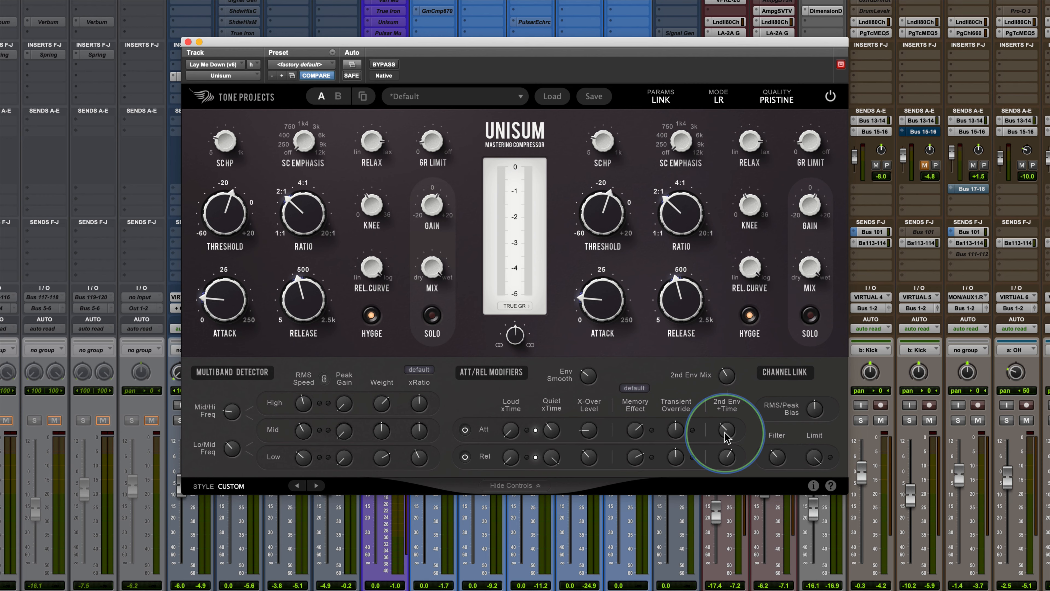
pyautogui.moveTo(209, 305)
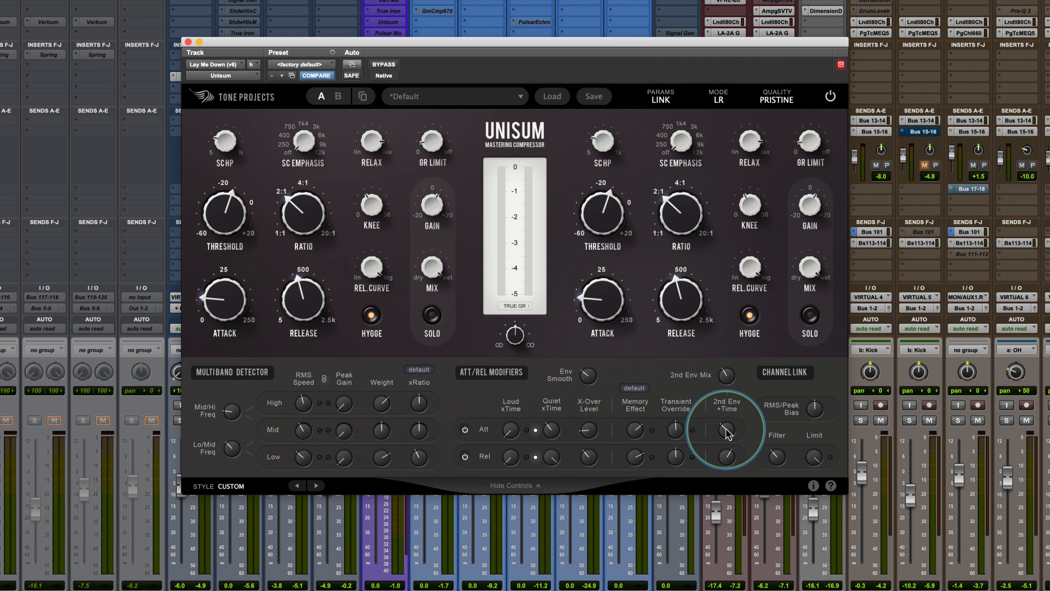
pyautogui.moveTo(729, 459)
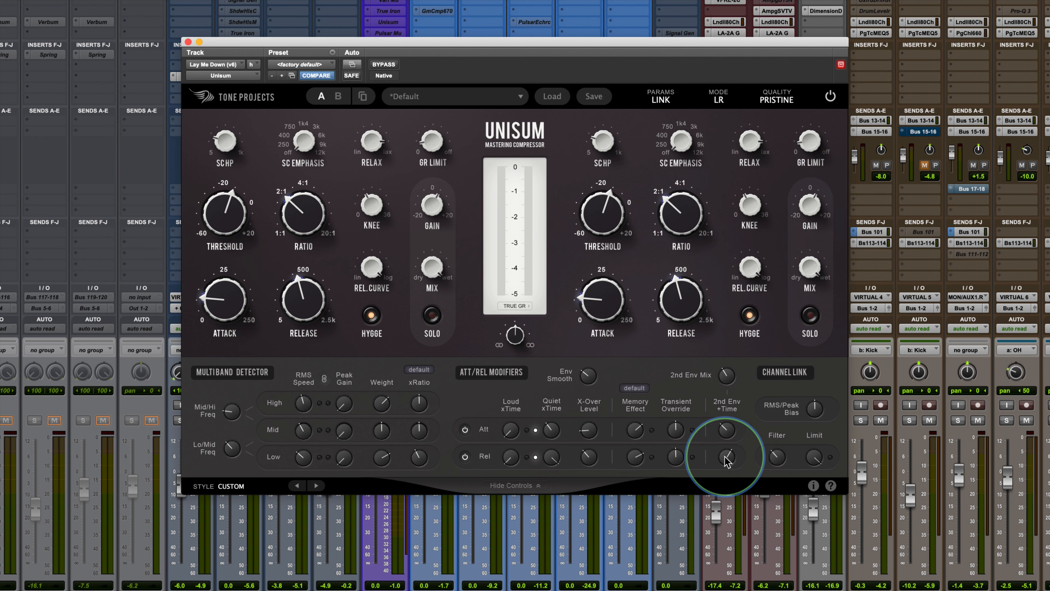
pyautogui.moveTo(727, 384)
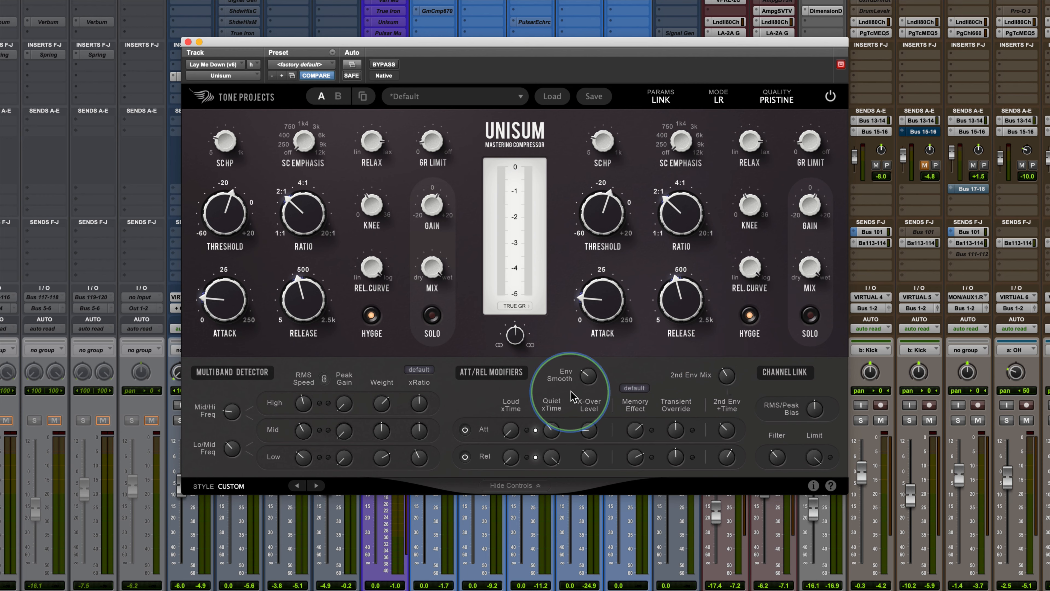
pyautogui.moveTo(584, 382)
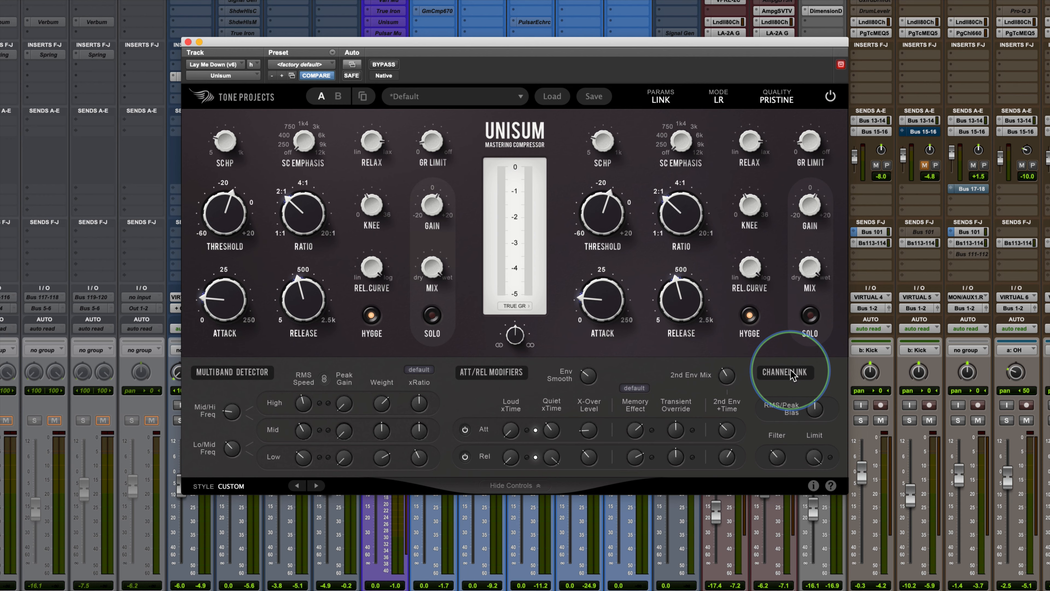
# - Examine the channel link amount, the Channel Link section's RMS/Peak Bias and the gain reduction meter
pyautogui.click(522, 335)
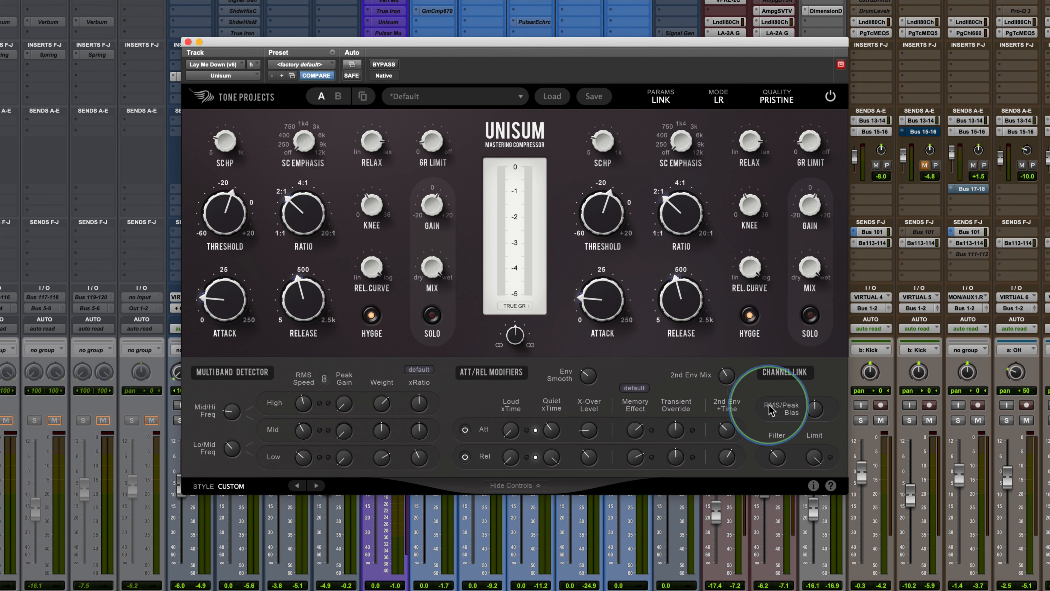
pyautogui.moveTo(824, 421)
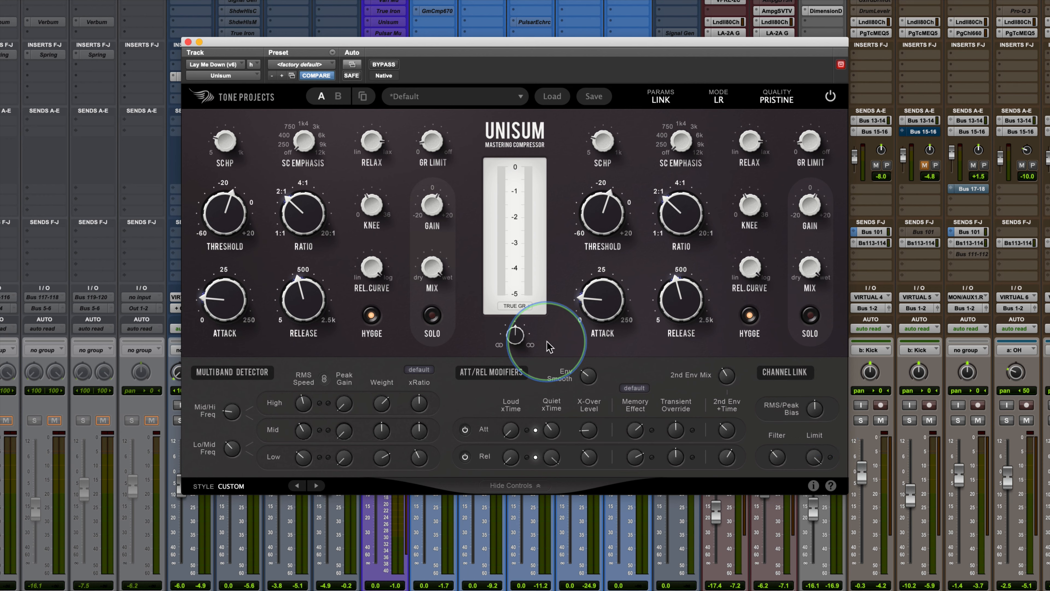
pyautogui.moveTo(514, 290)
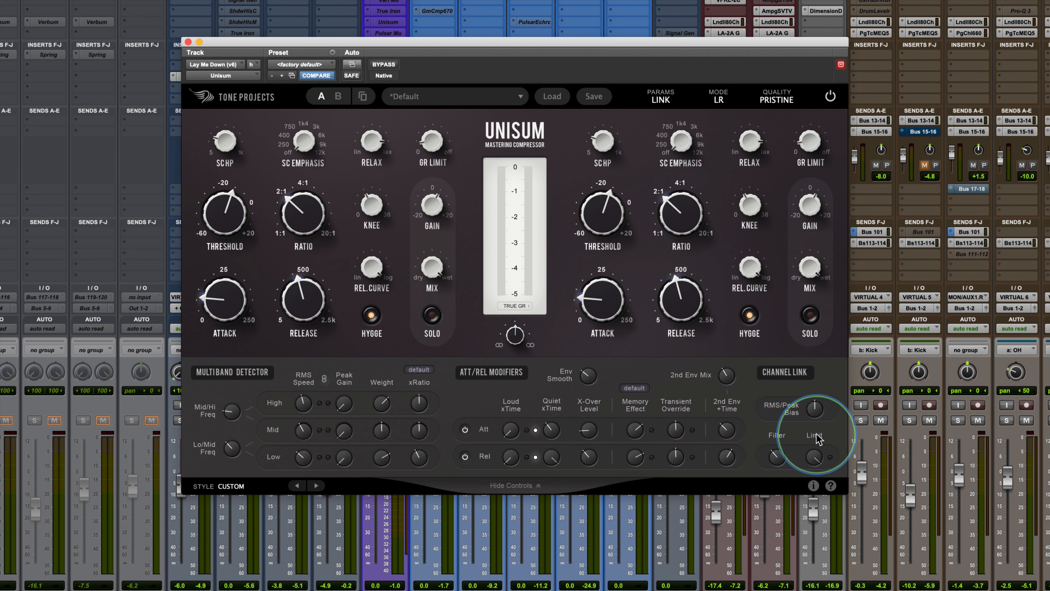
# - Sweep the Channel Link Filter to Low 0.63 x, over to the high side and back to the low side
pyautogui.moveTo(779, 463)
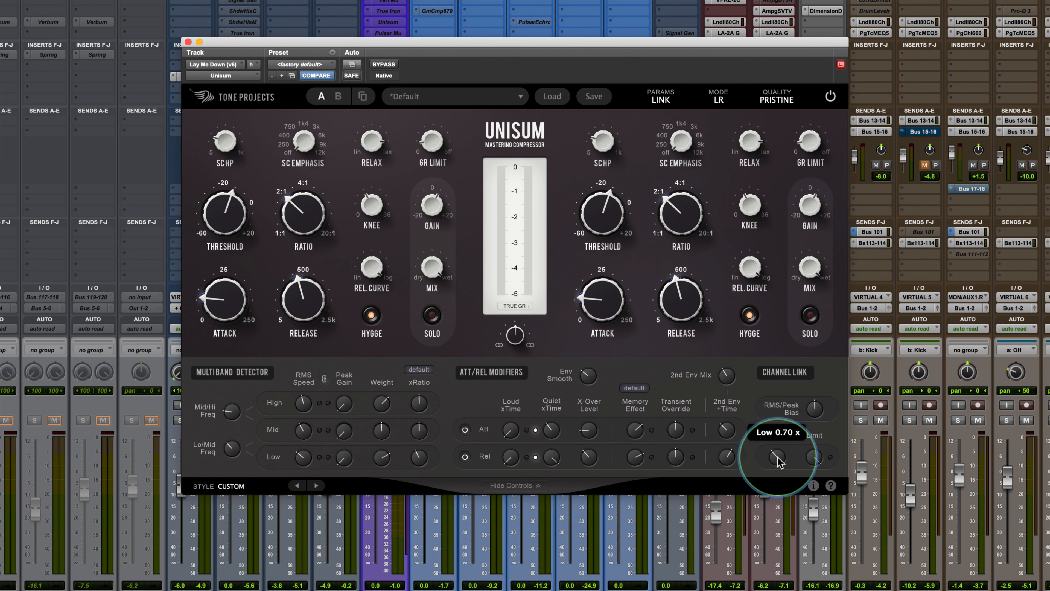
pyautogui.scroll(8, 778, 463)
pyautogui.scroll(-9, 779, 462)
pyautogui.scroll(-4, 779, 463)
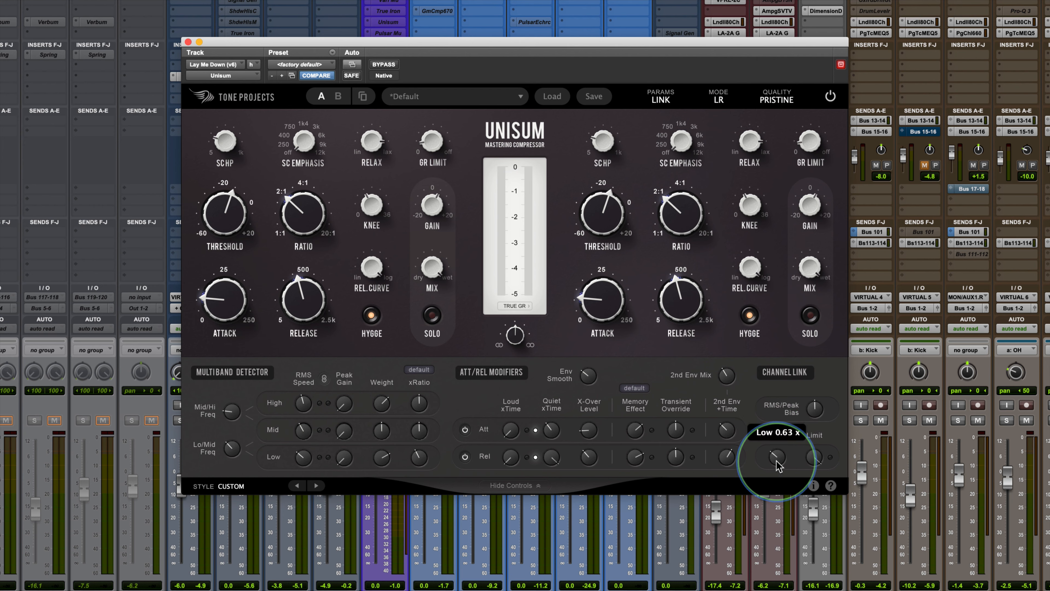
pyautogui.scroll(8, 784, 463)
pyautogui.scroll(-2, 779, 465)
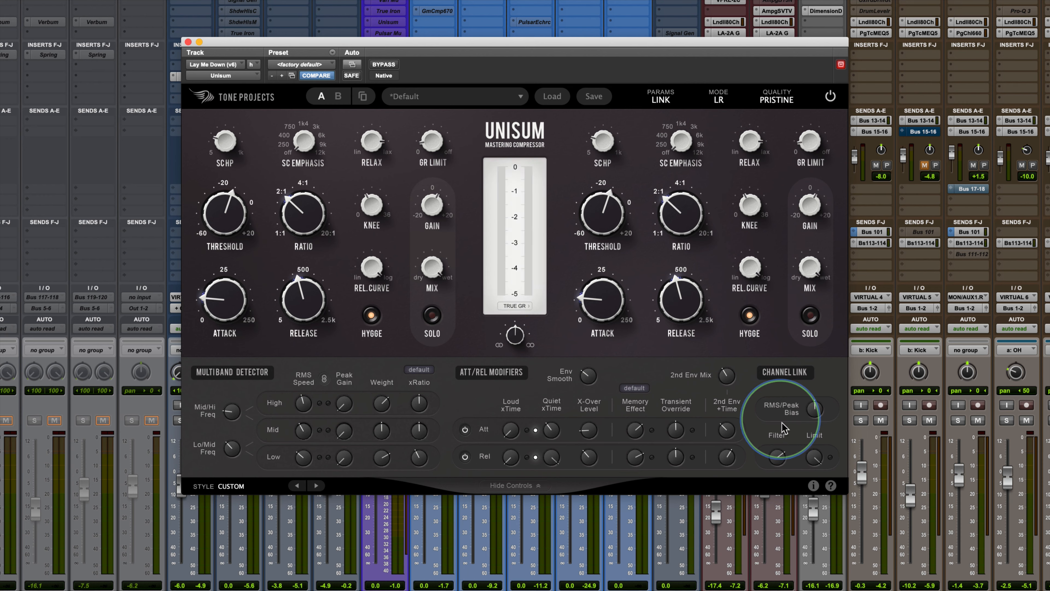
pyautogui.scroll(8, 779, 458)
pyautogui.scroll(-6, 779, 458)
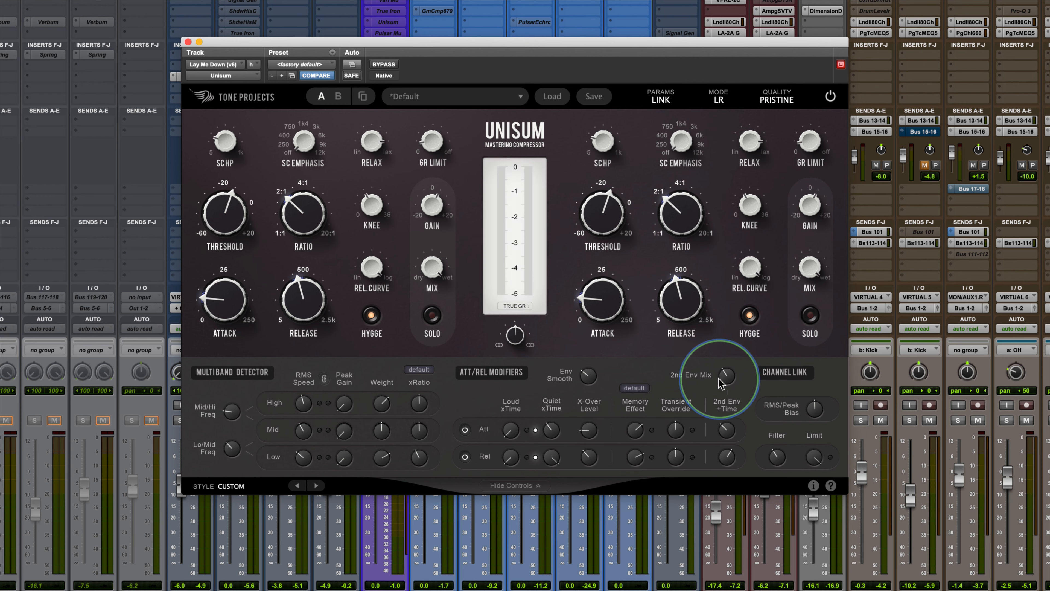
# - Lower the Channel Link Limit to 11.14 dB and below, and raise it back to its starting position
pyautogui.moveTo(812, 460)
pyautogui.scroll(-10, 812, 462)
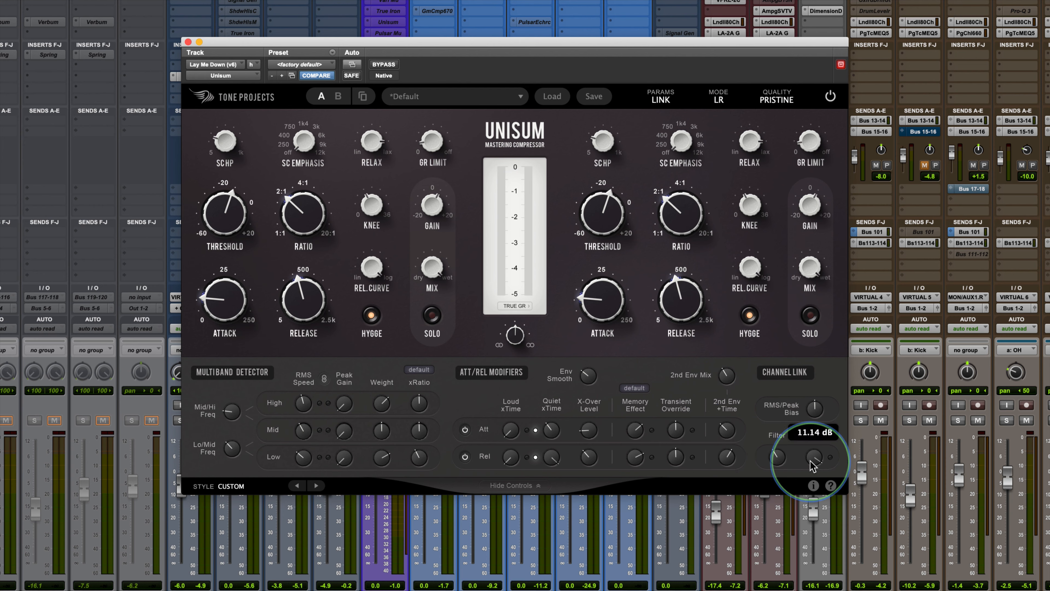
pyautogui.scroll(-5, 811, 462)
pyautogui.scroll(3, 811, 461)
pyautogui.scroll(4, 811, 462)
pyautogui.scroll(3, 811, 462)
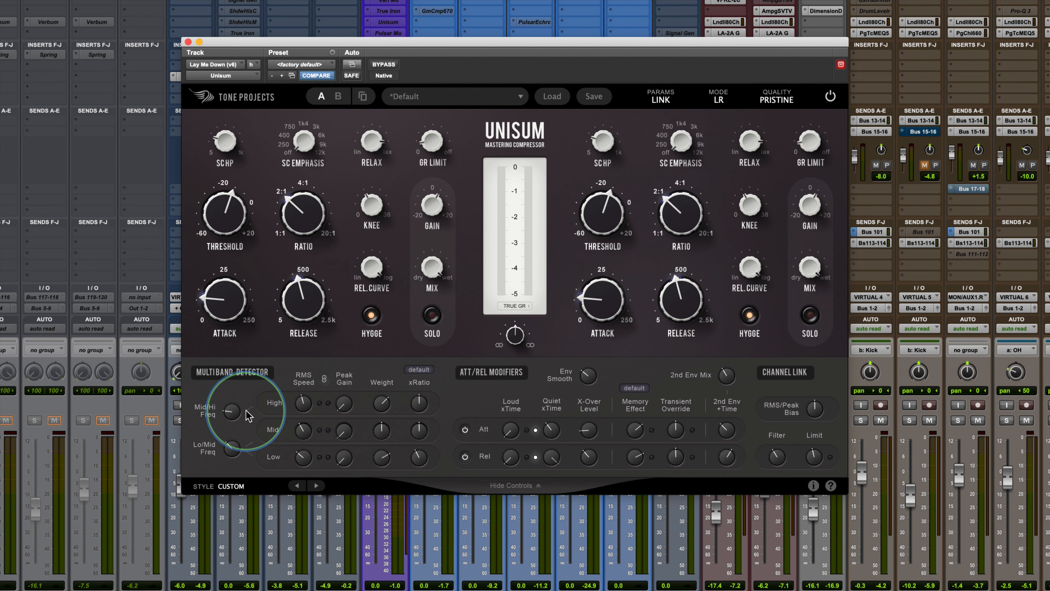
# - Try the Opto and Fast FET styles on the advanced controls
pyautogui.click(233, 487)
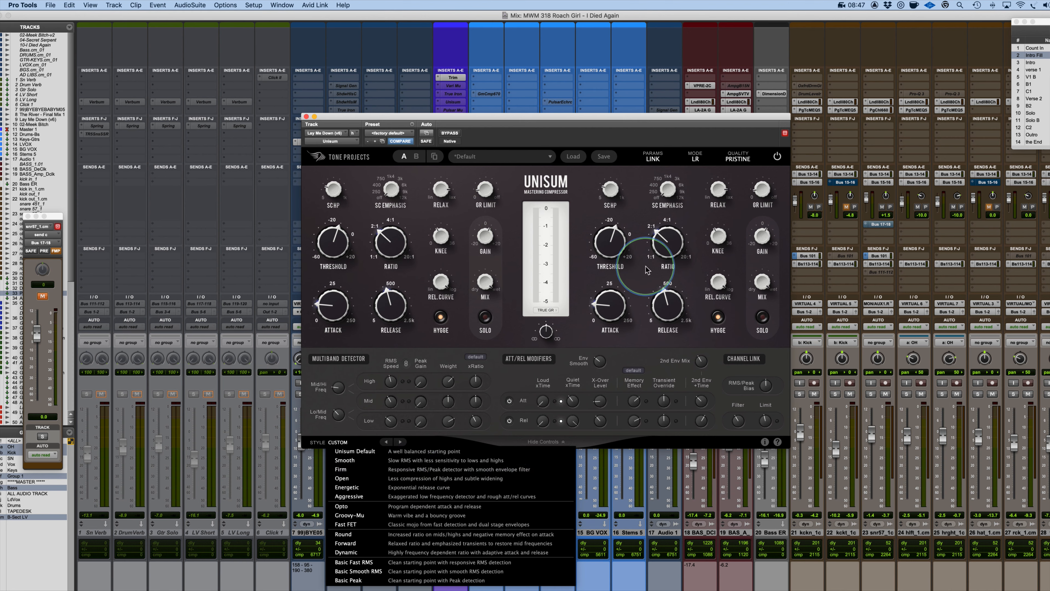
pyautogui.click(416, 505)
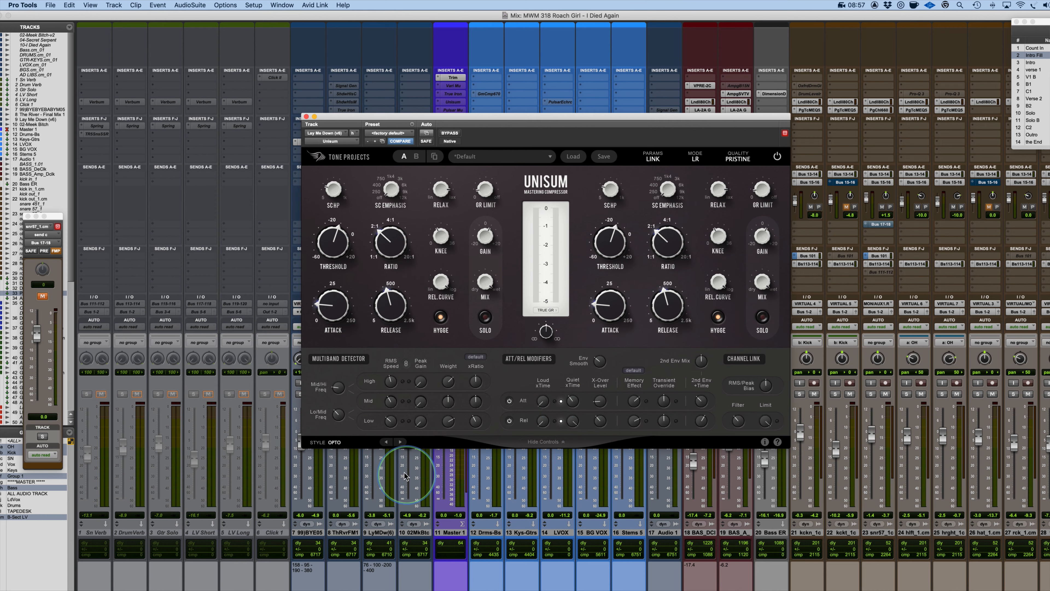
pyautogui.click(334, 442)
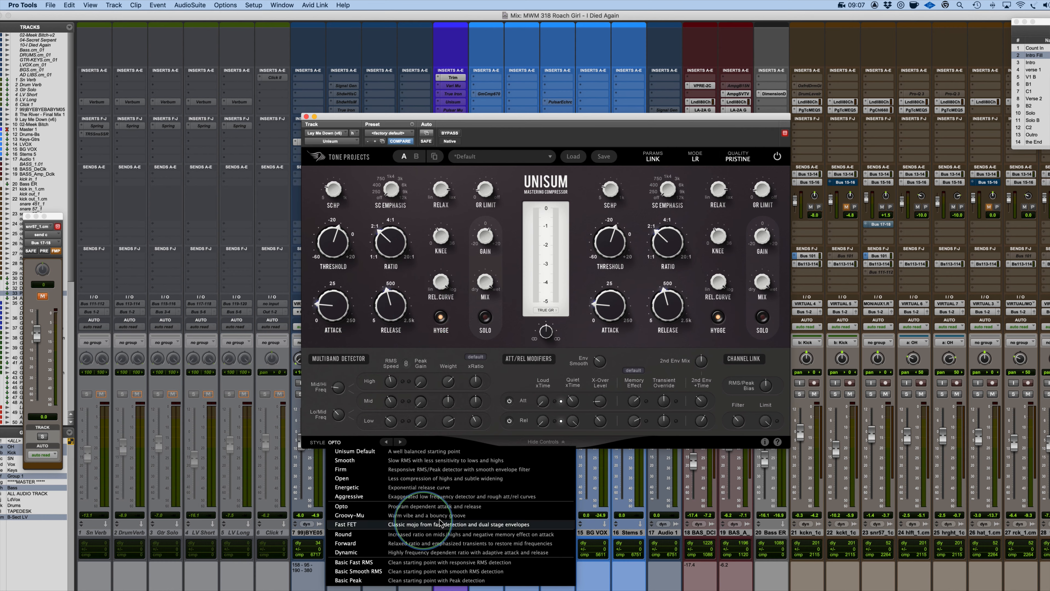
pyautogui.click(438, 524)
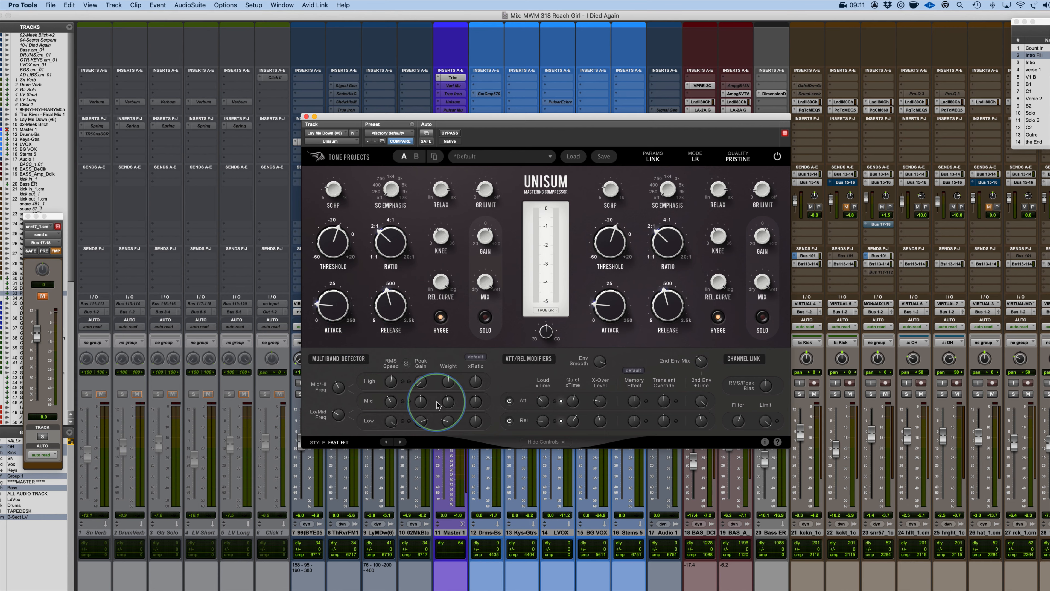
# - Load the Unisum Default style as the starting point for the advanced controls
pyautogui.click(340, 443)
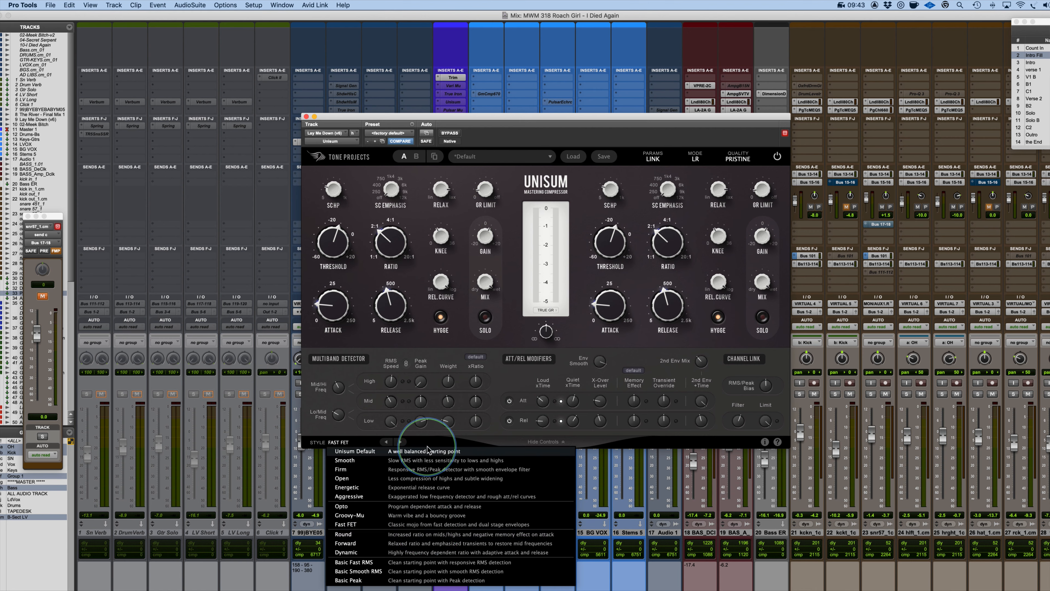
pyautogui.click(428, 452)
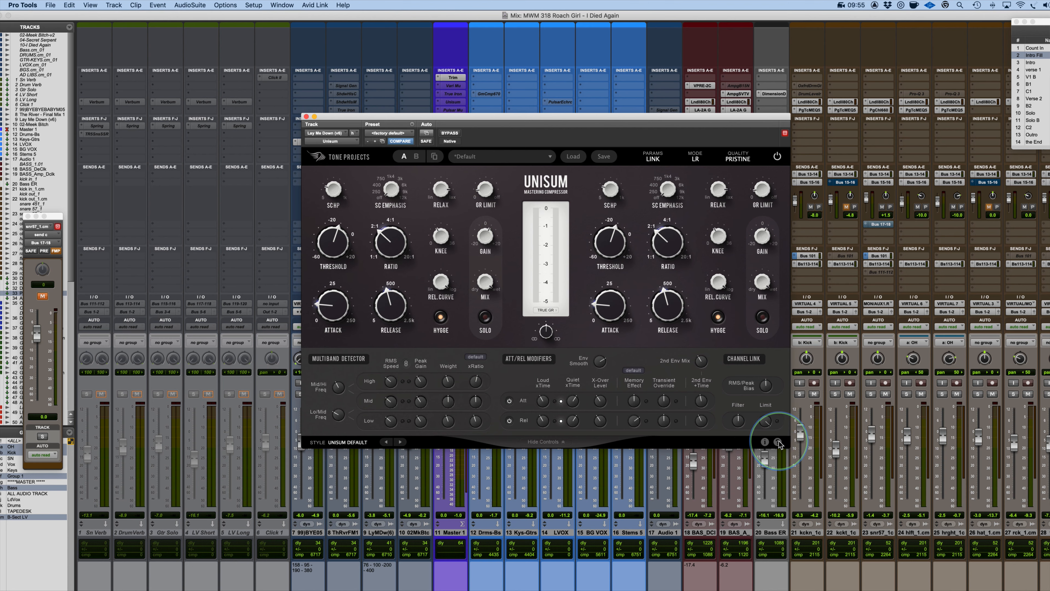
# - Read the built-in help tips for the Attack and attack Memory Effect controls and turn the tips off
pyautogui.moveTo(617, 317)
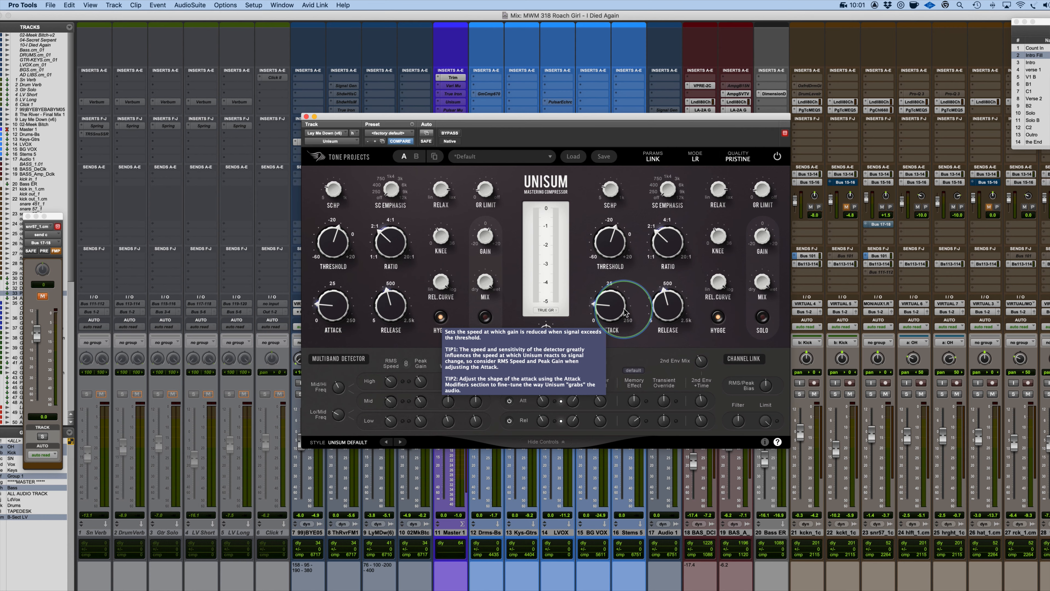
pyautogui.moveTo(635, 402)
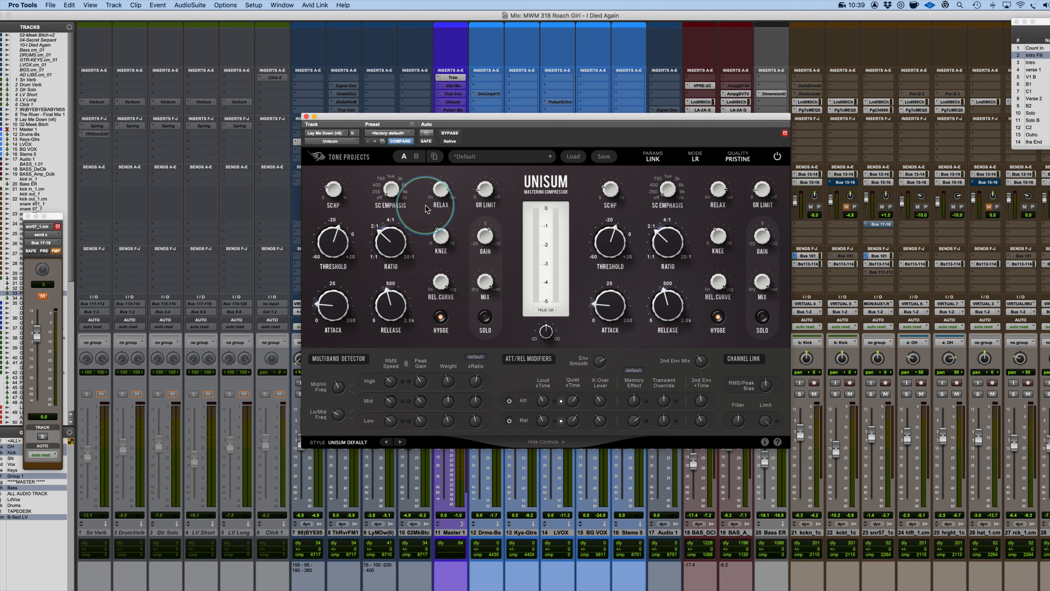
pyautogui.moveTo(451, 185)
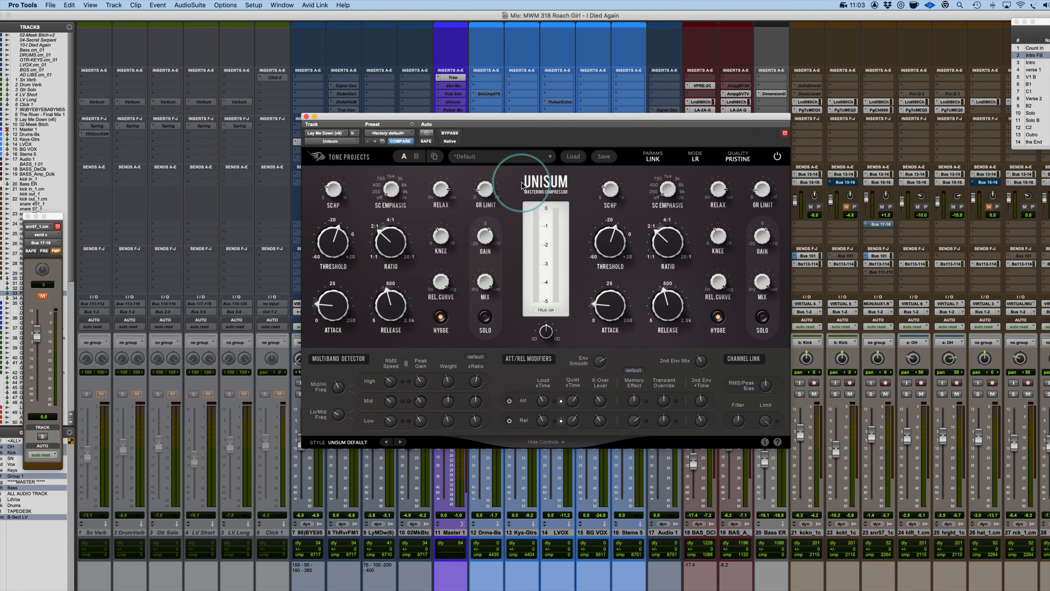
# - Switch to Microsoft PowerPoint
pyautogui.press('super+Tab')
pyautogui.press('super+Tab')
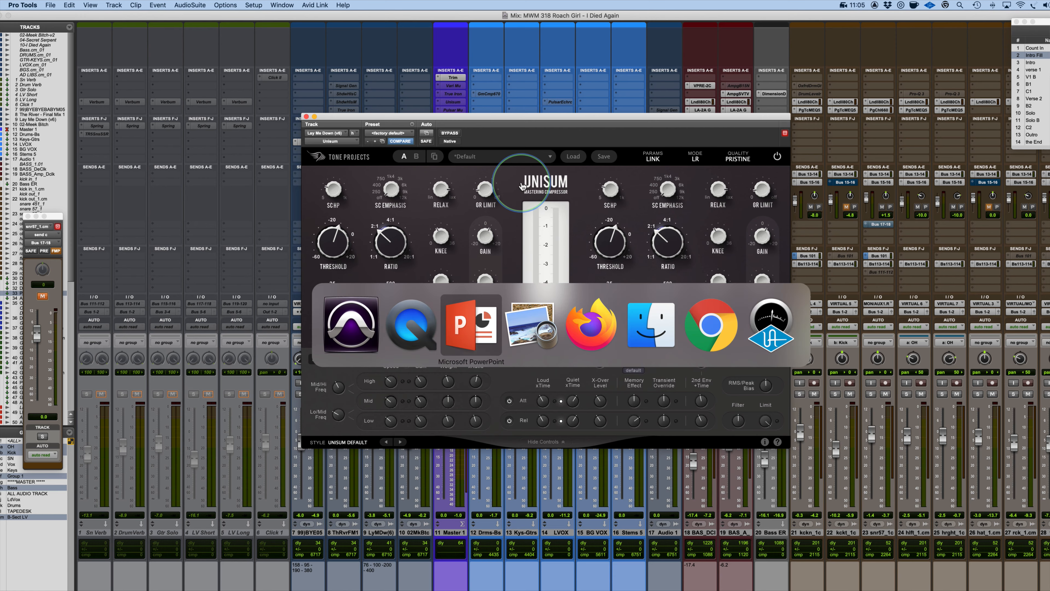